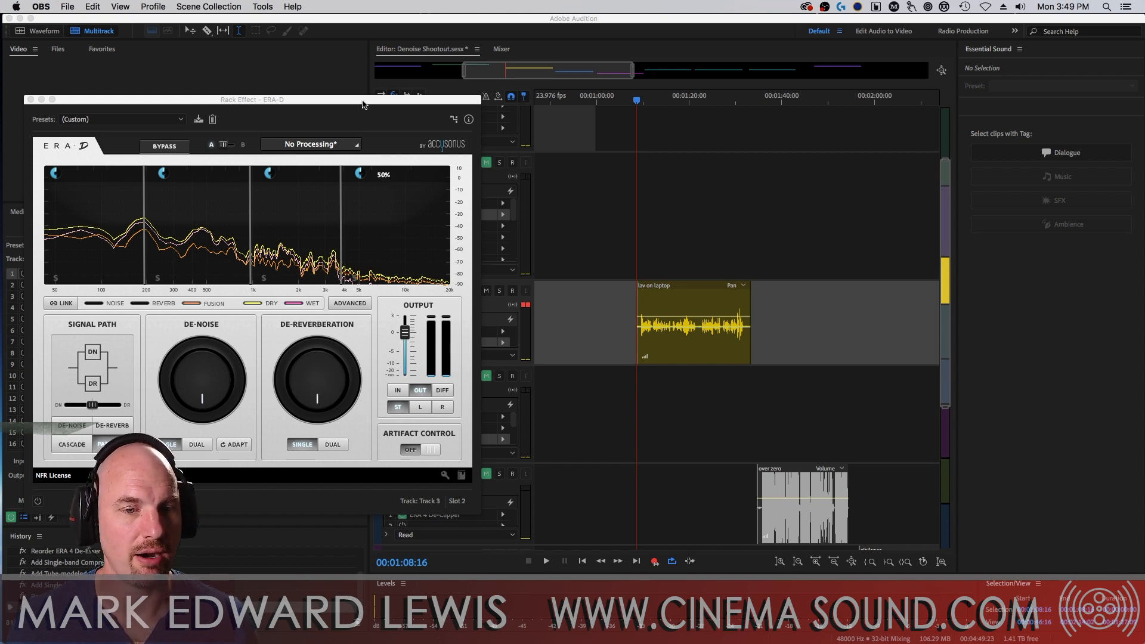
# Step: Play the "lav on laptop" clip as an unprocessed reference and hide the Essential Sound panel
pyautogui.moveTo(362, 105); pyautogui.dragTo(412, 110)
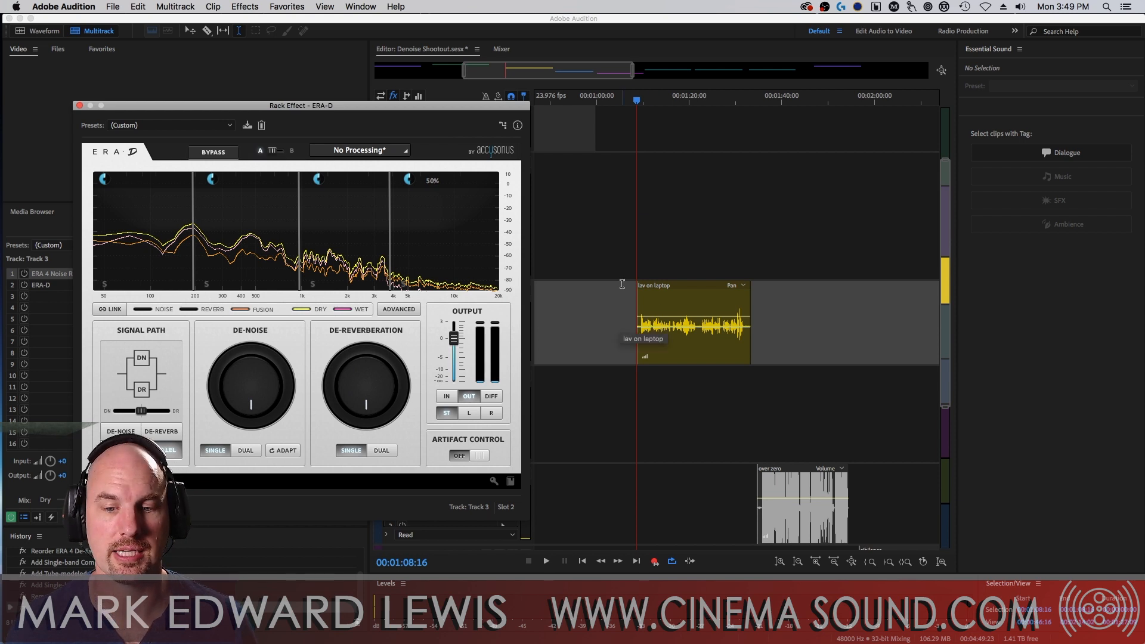
pyautogui.click(655, 293)
pyautogui.press('space')
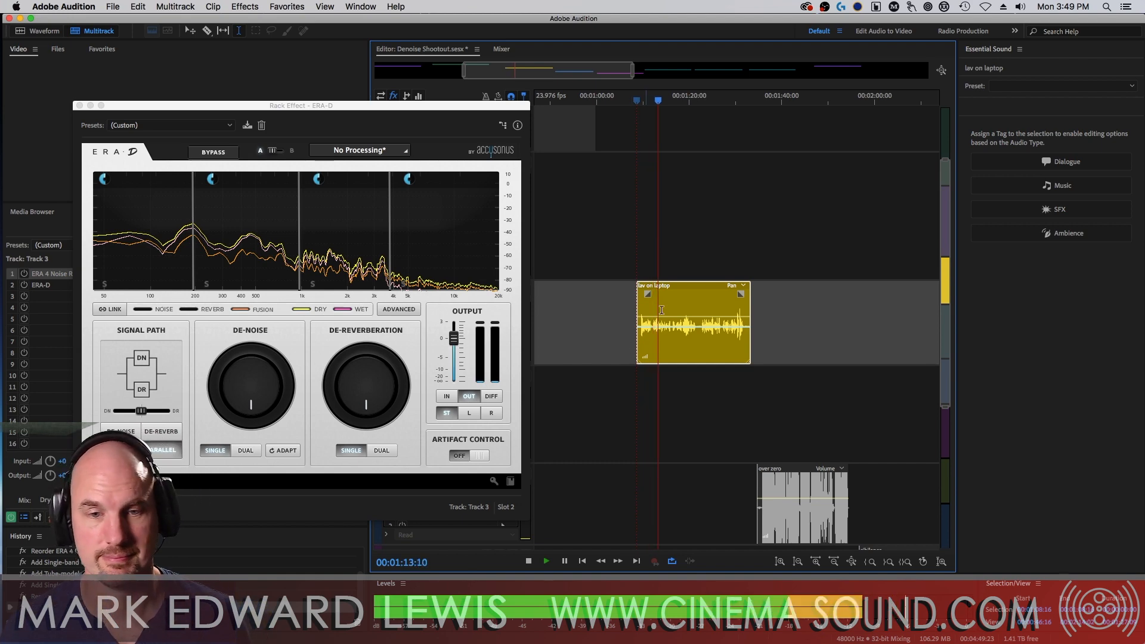
pyautogui.click(360, 6)
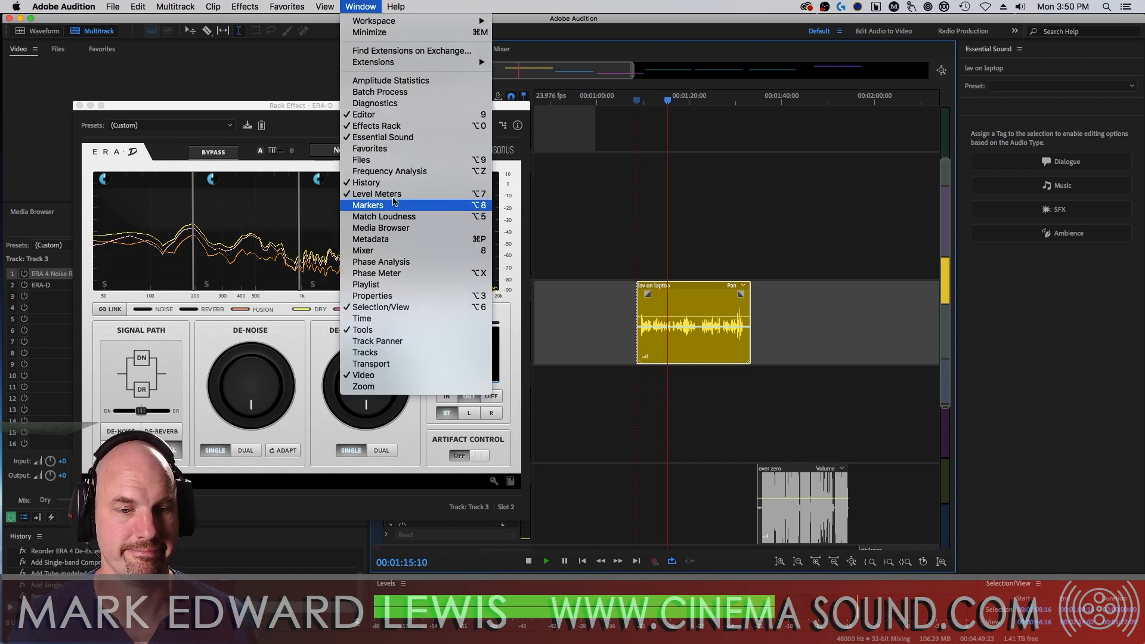
pyautogui.click(395, 137)
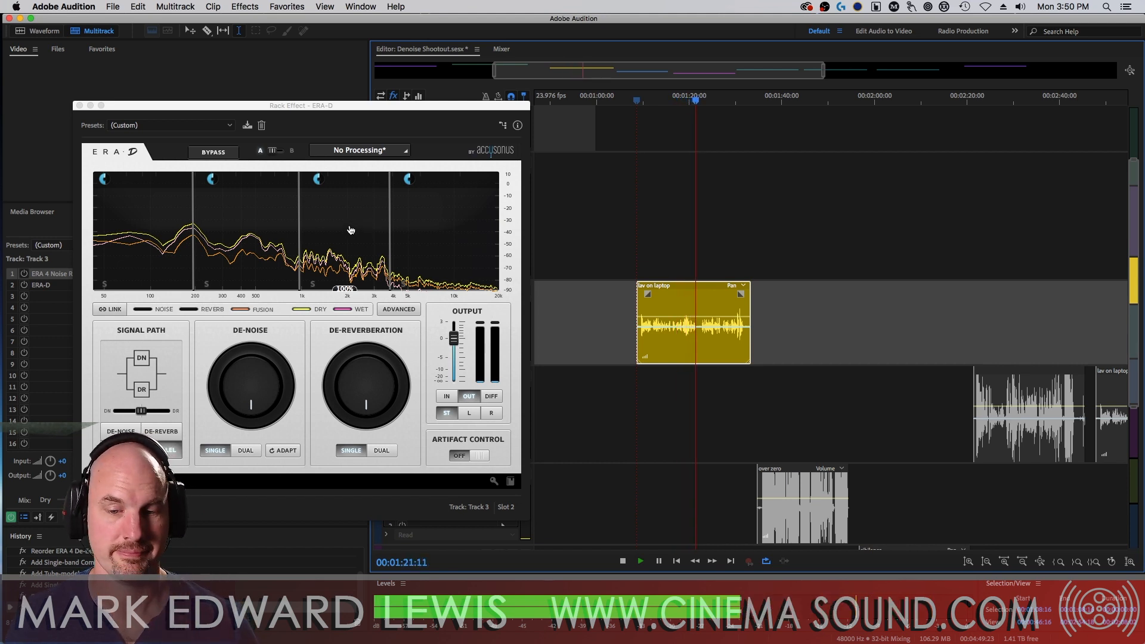
pyautogui.press('space')
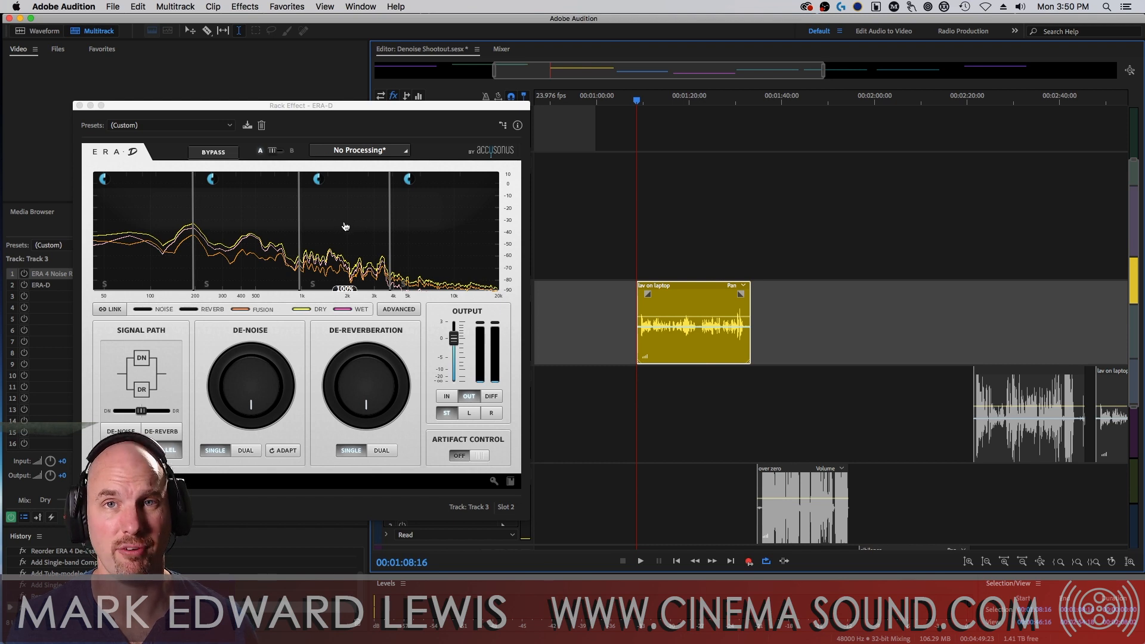
# Step: Move the ERA-D effect window so that the names in the effects rack are uncovered
pyautogui.moveTo(387, 103); pyautogui.dragTo(467, 106)
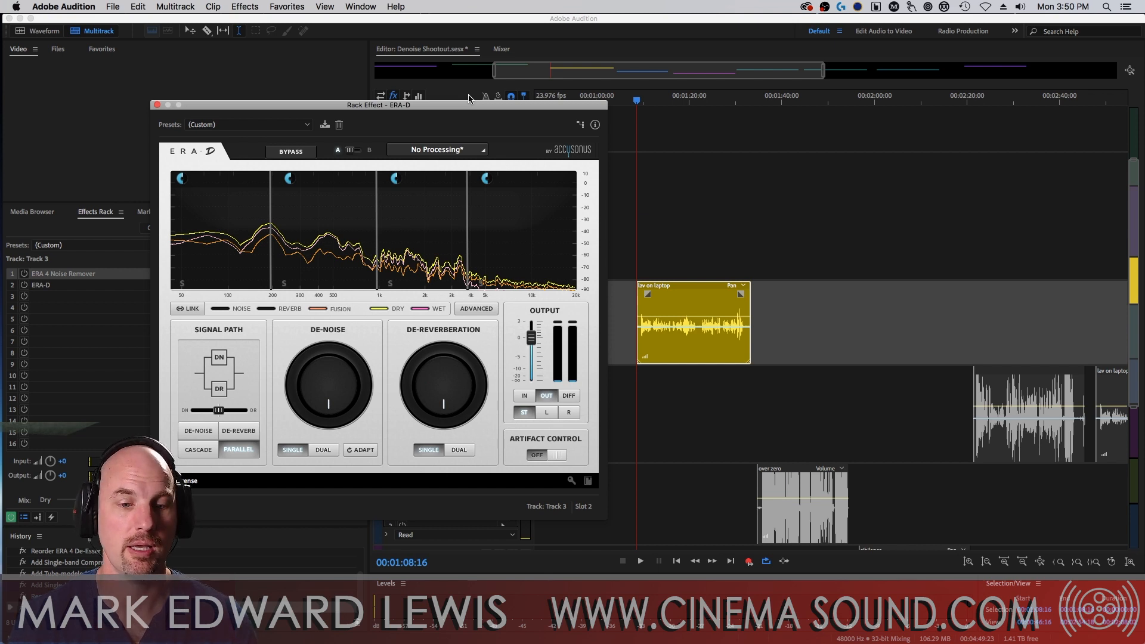
pyautogui.moveTo(442, 109); pyautogui.dragTo(459, 91)
pyautogui.moveTo(519, 221); pyautogui.dragTo(404, 406)
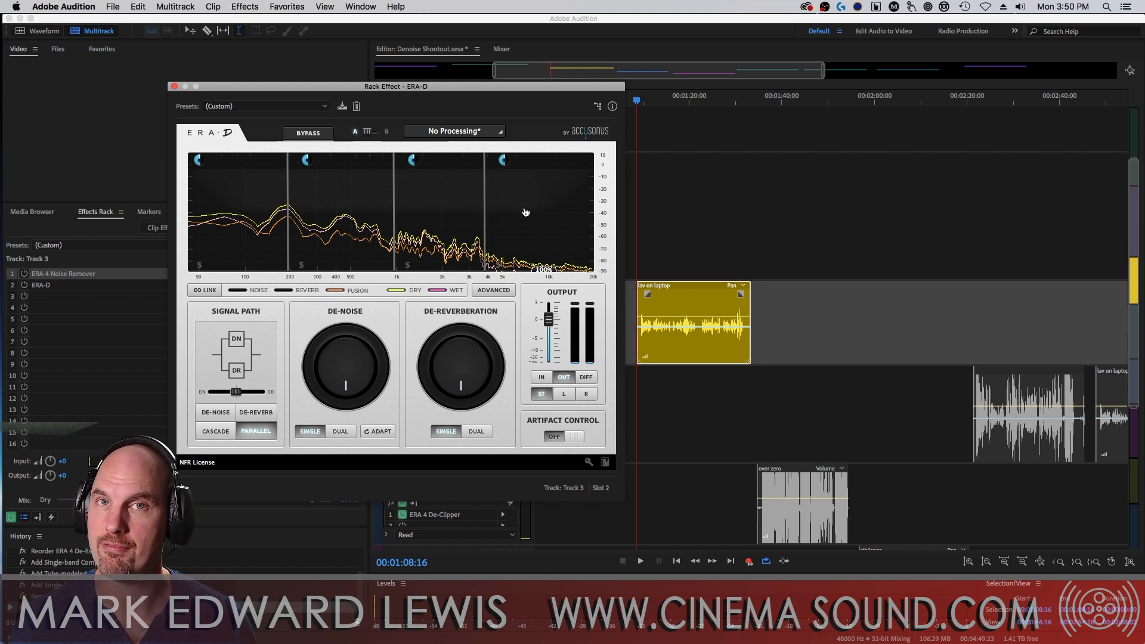
pyautogui.moveTo(346, 364)
pyautogui.mouseDown()
pyautogui.moveTo(405, 218)
pyautogui.moveTo(354, 371)
pyautogui.mouseUp()
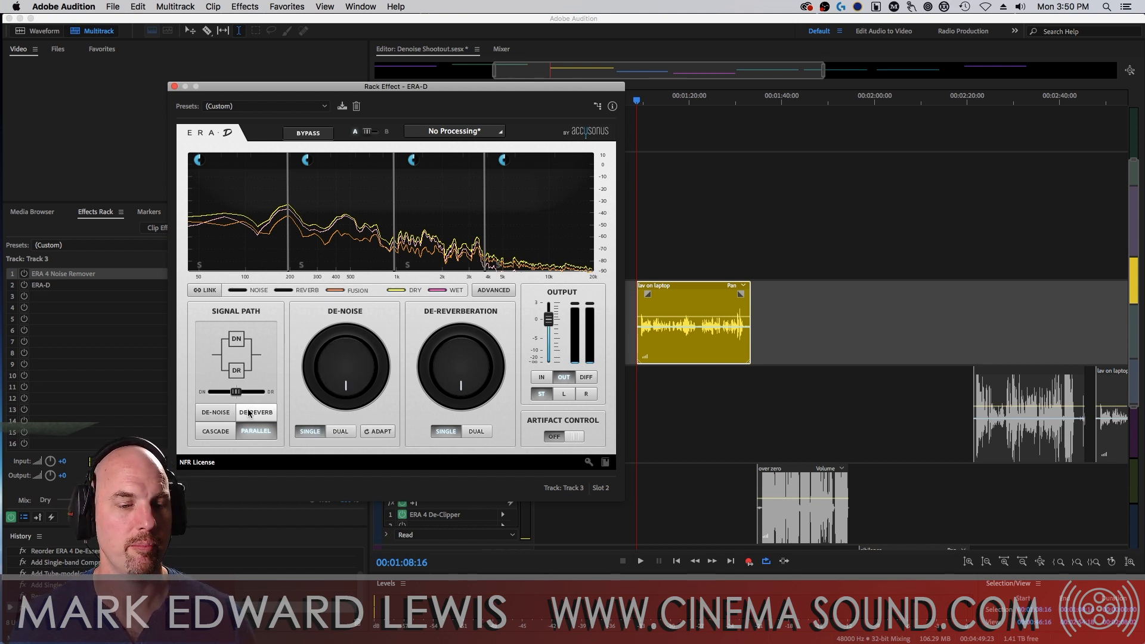
# Step: Try the De-Noise, De-Reverb and Parallel signal paths in ERA-D and set the signal path to Cascade
pyautogui.click(219, 428)
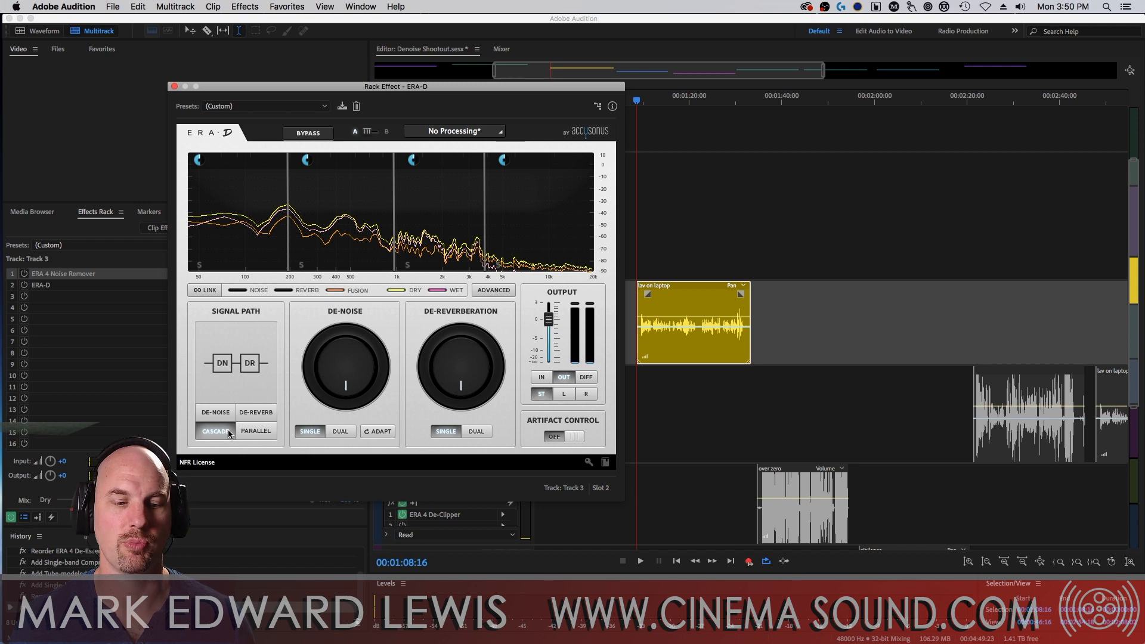
pyautogui.click(216, 412)
pyautogui.click(254, 411)
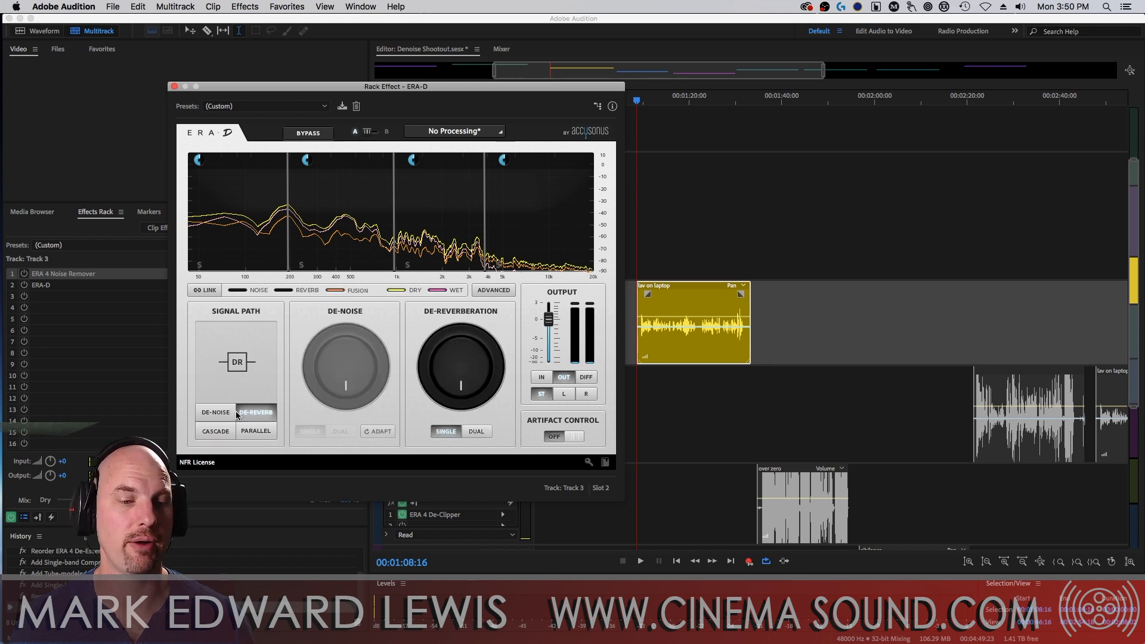
pyautogui.click(228, 411)
pyautogui.click(265, 412)
pyautogui.click(222, 433)
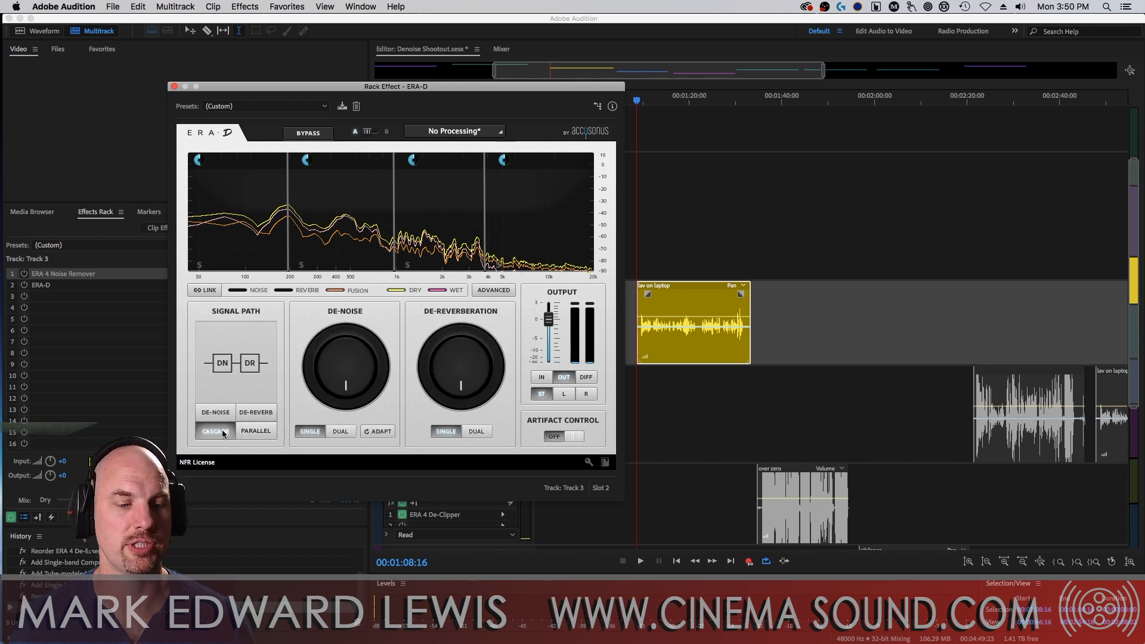
pyautogui.click(255, 429)
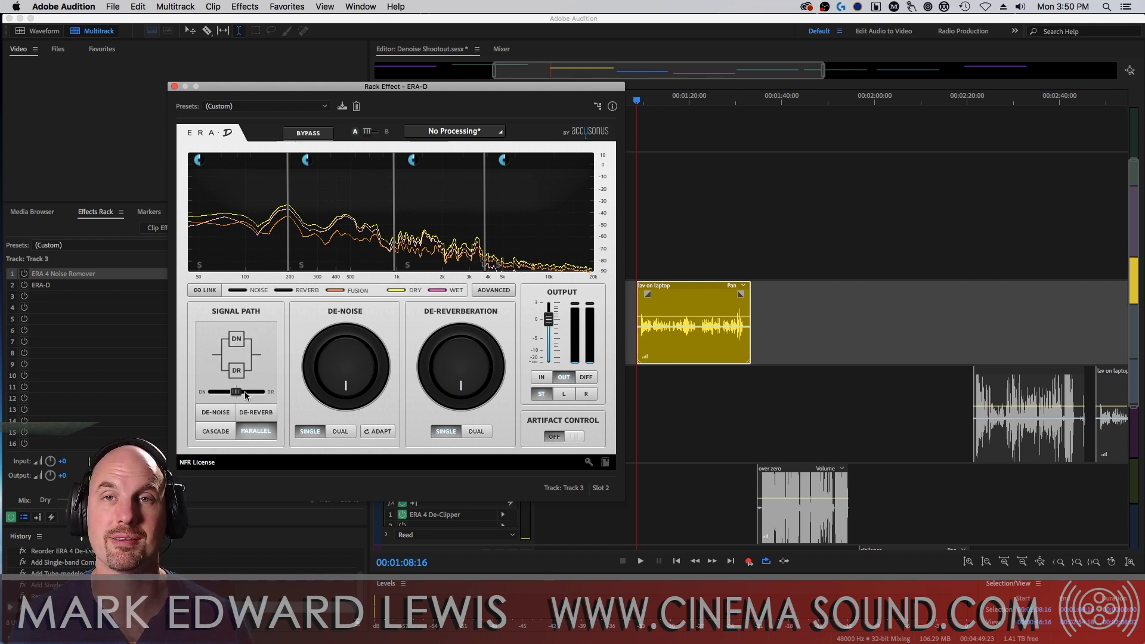
pyautogui.click(222, 432)
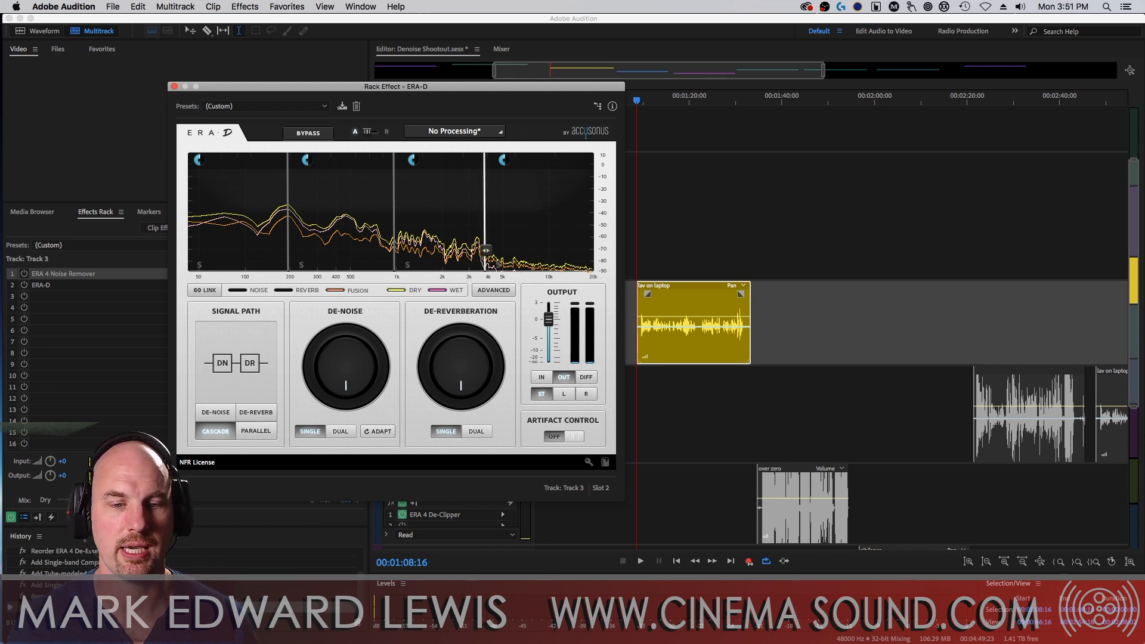
# Step: Shift the three band dividers in the ERA-D spectrum upward to about 270 Hz, 1.3 kHz and 4.5 kHz
pyautogui.moveTo(485, 224)
pyautogui.mouseDown()
pyautogui.moveTo(506, 224)
pyautogui.moveTo(491, 225)
pyautogui.mouseUp()
pyautogui.moveTo(389, 218); pyautogui.dragTo(408, 217)
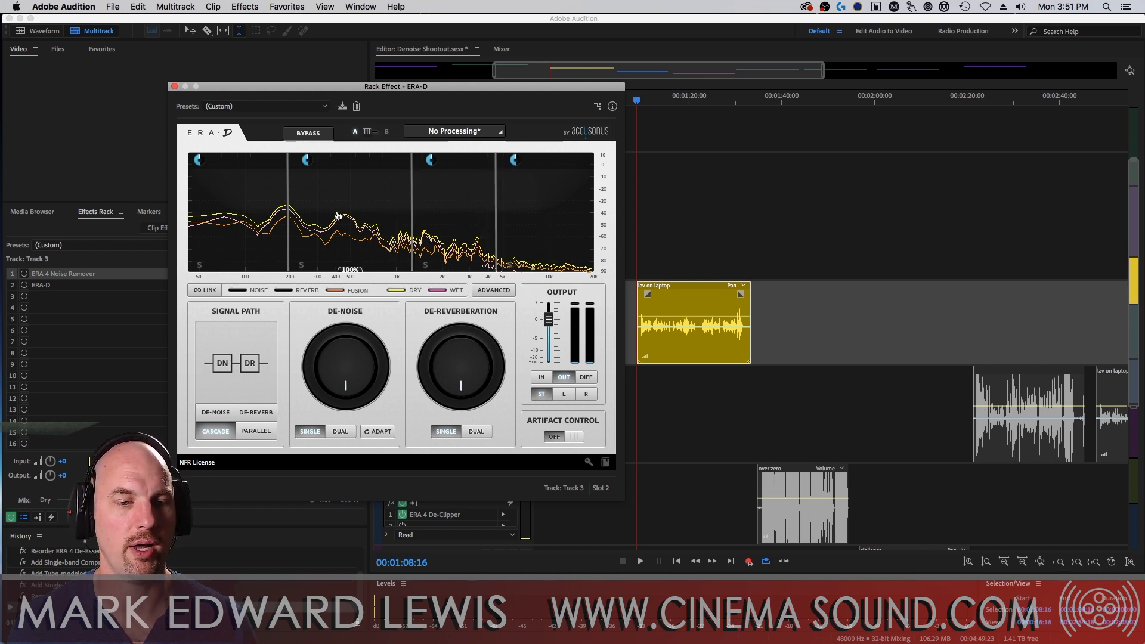
pyautogui.moveTo(288, 217); pyautogui.dragTo(310, 217)
pyautogui.moveTo(208, 158)
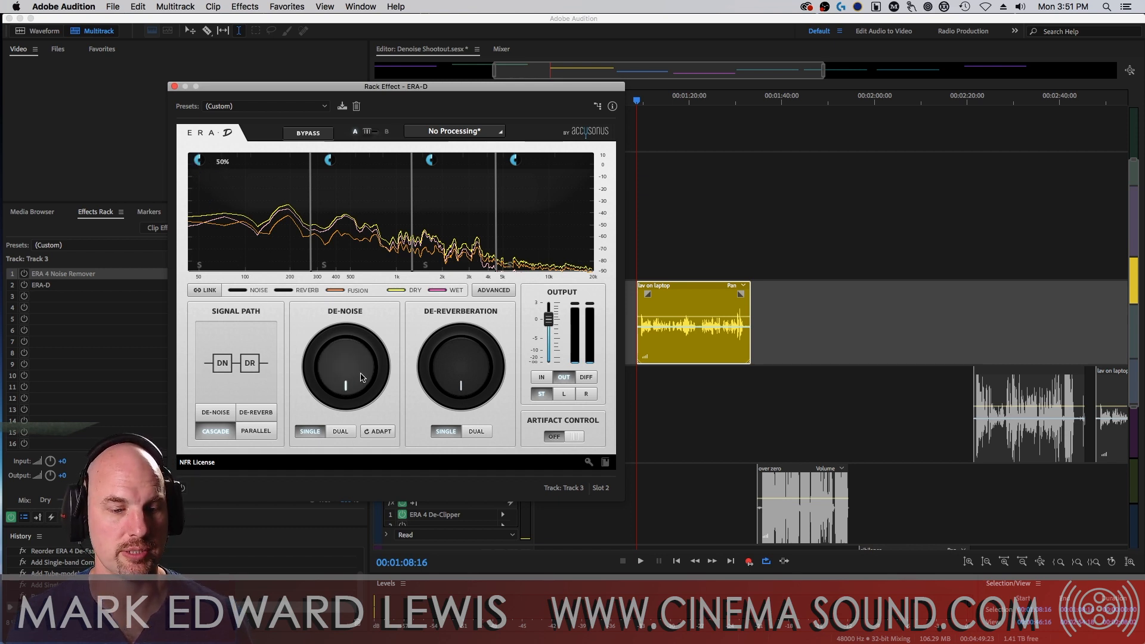
# Step: Switch the De-Noise control to Dual mode and back to Single
pyautogui.click(341, 432)
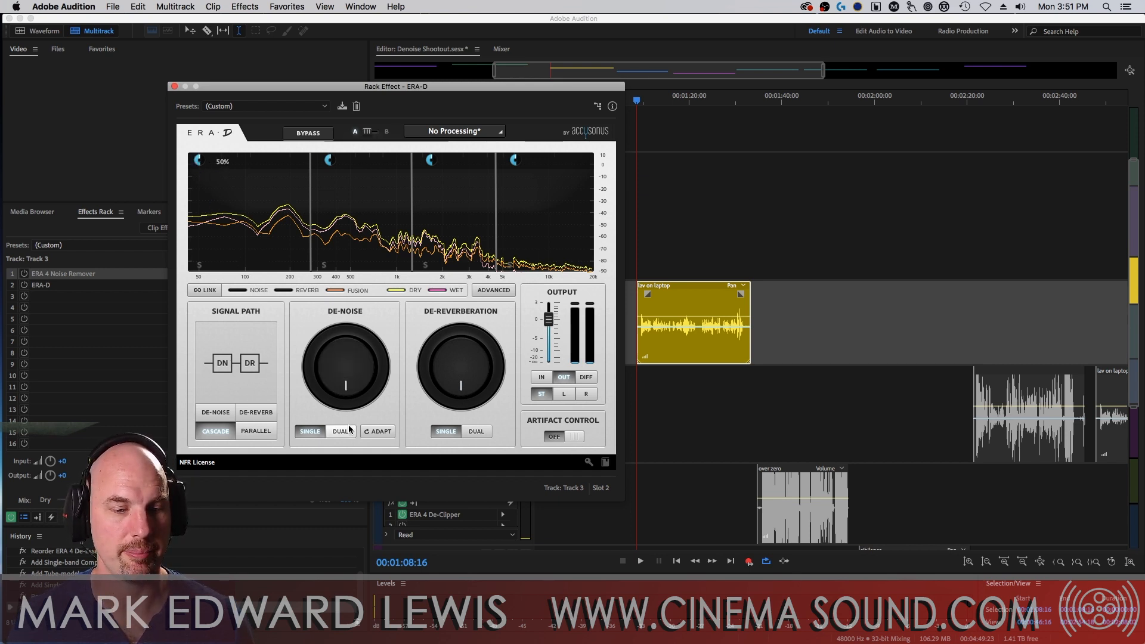
pyautogui.click(309, 432)
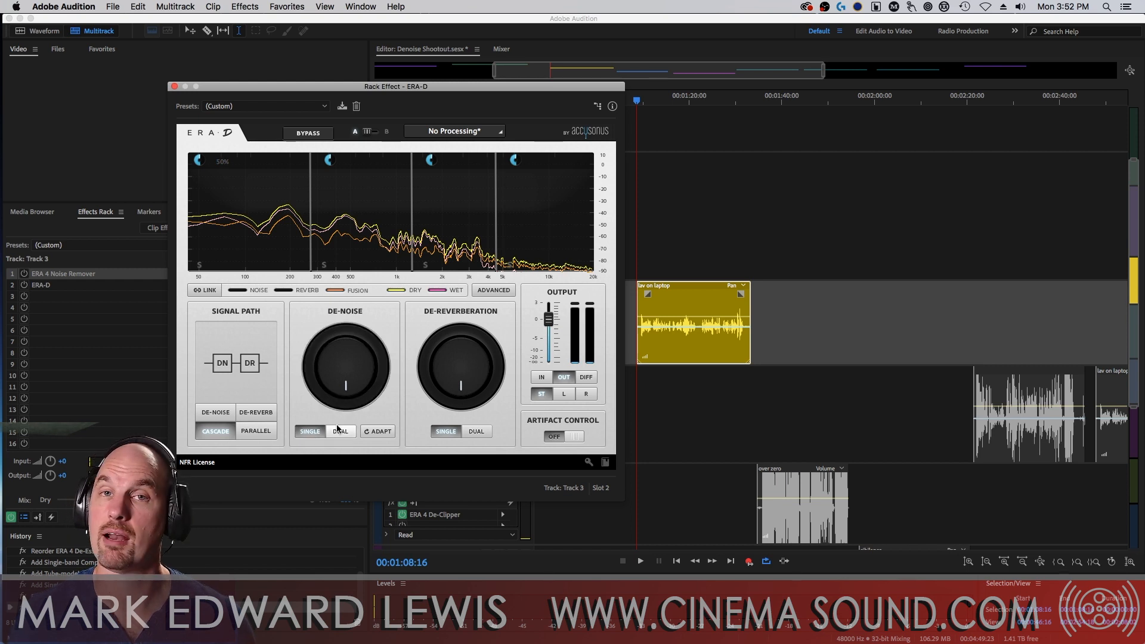
pyautogui.click(341, 432)
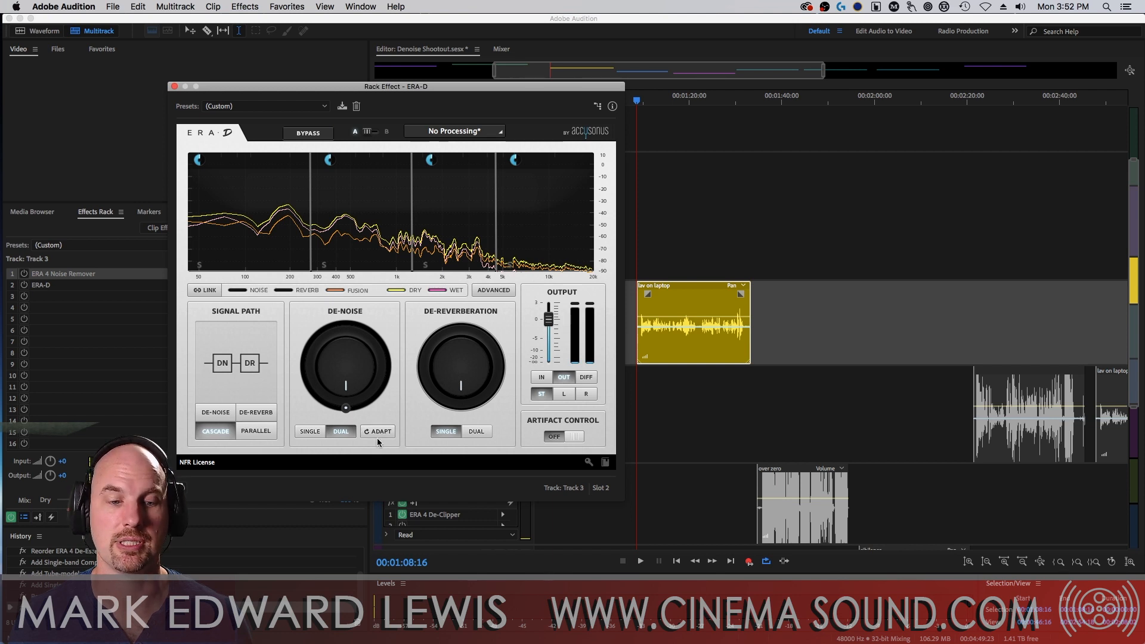
pyautogui.click(310, 431)
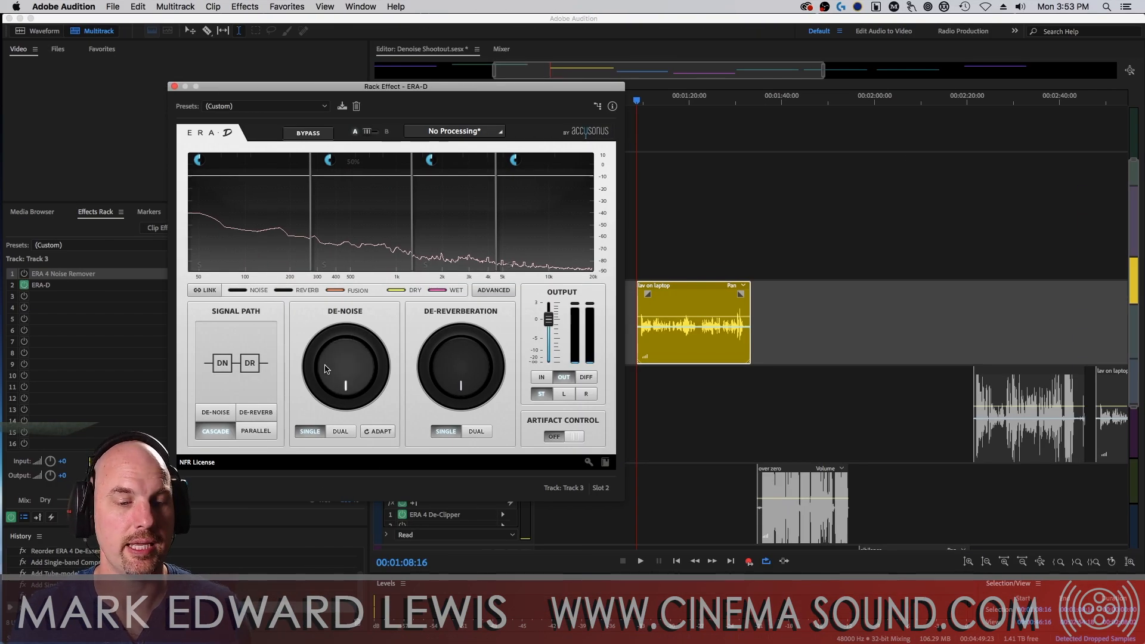
# Step: Play the clip through ERA-D with no De-Noise amount applied
pyautogui.press('space')
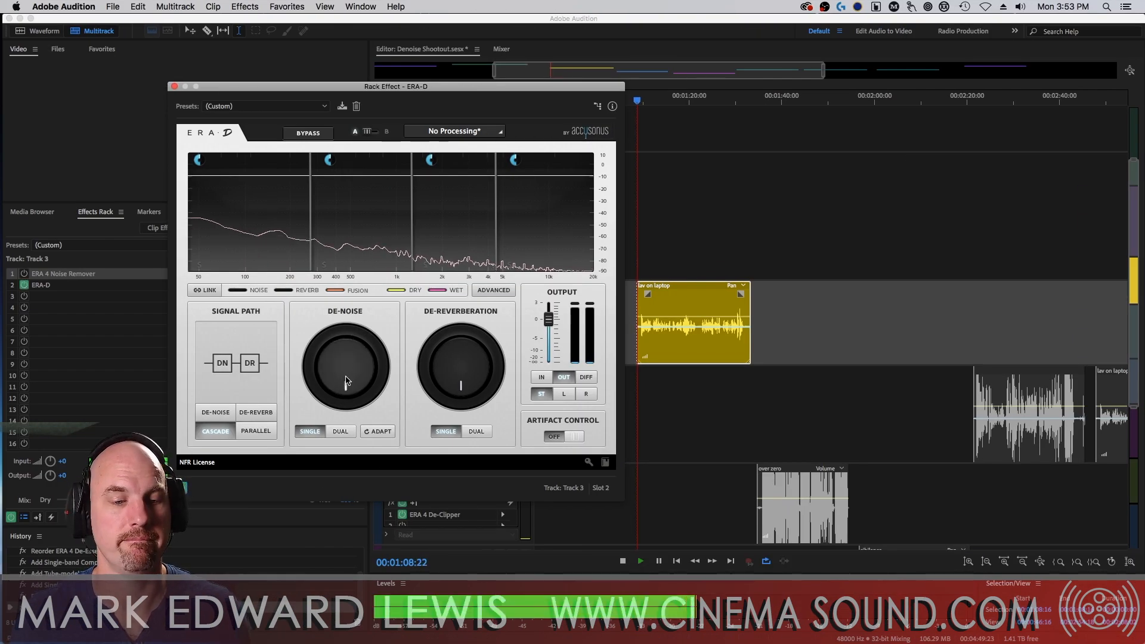
pyautogui.moveTo(343, 376)
pyautogui.mouseDown()
pyautogui.moveTo(367, 263)
pyautogui.moveTo(349, 408)
pyautogui.moveTo(354, 298)
pyautogui.moveTo(343, 393)
pyautogui.mouseUp()
pyautogui.press('space')
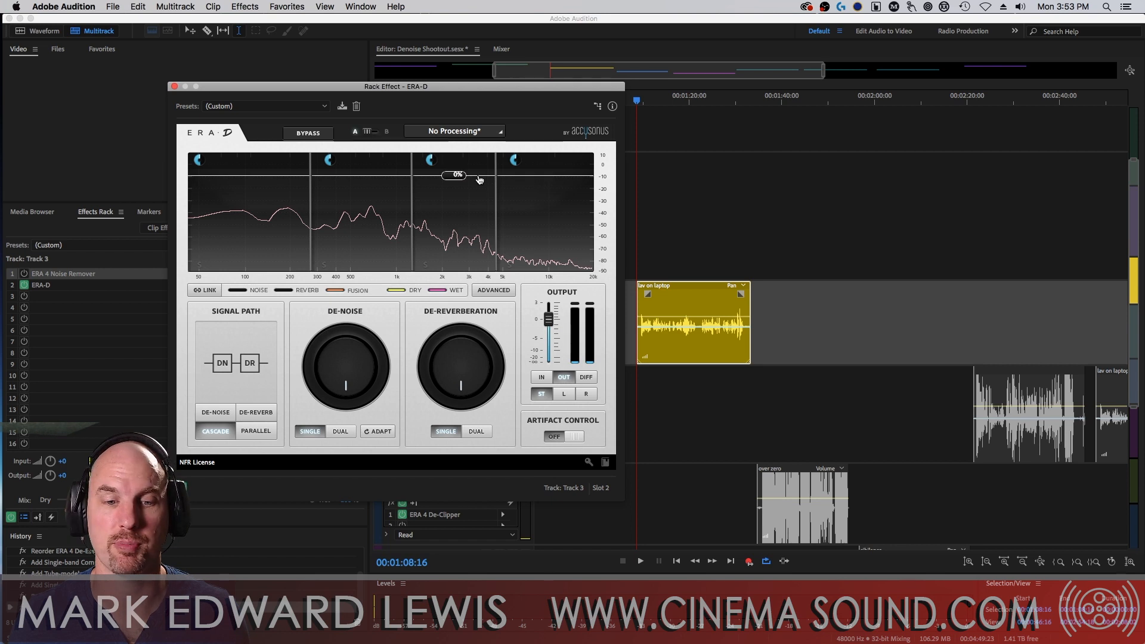
# Step: Set the third band's processing level to about half and De-Noise to 70%, and start playback
pyautogui.moveTo(451, 183); pyautogui.dragTo(438, 256)
pyautogui.moveTo(353, 375); pyautogui.dragTo(371, 260)
pyautogui.press('space')
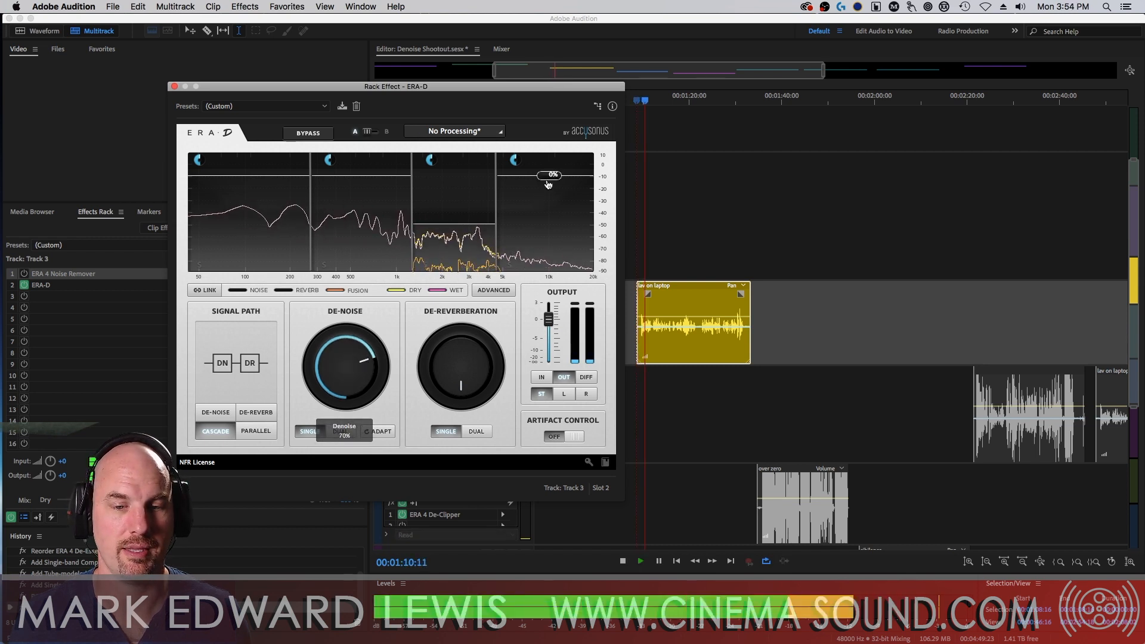
# Step: During playback, set the processing levels of the highest band to about 50%, the second band to 51% and the lowest band to 65%
pyautogui.moveTo(548, 175); pyautogui.dragTo(542, 224)
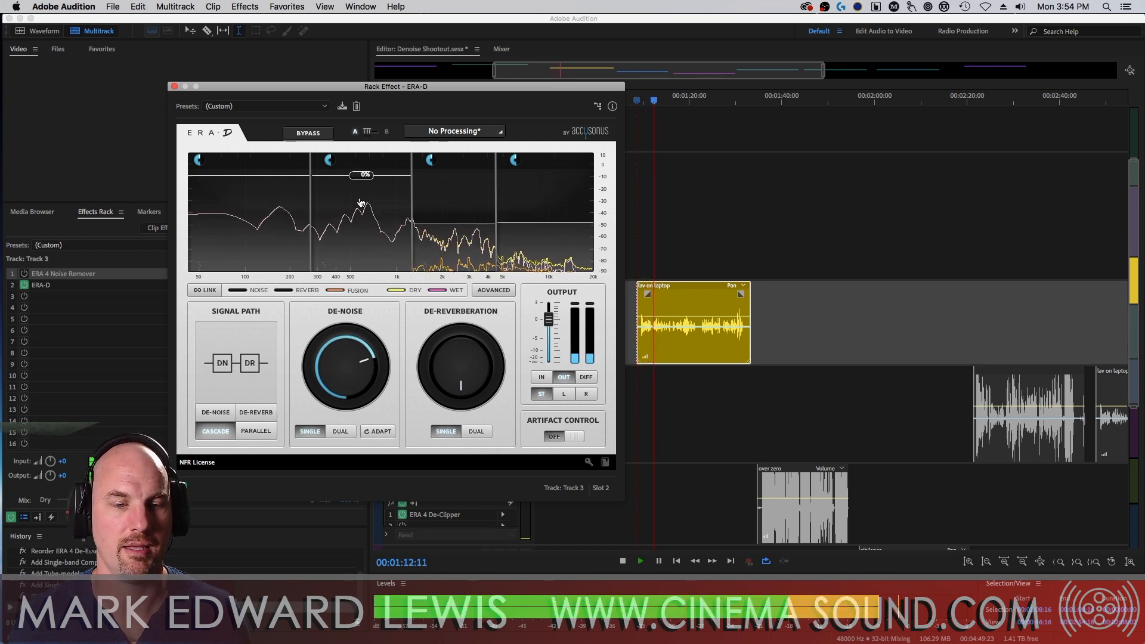
pyautogui.moveTo(364, 177); pyautogui.dragTo(358, 223)
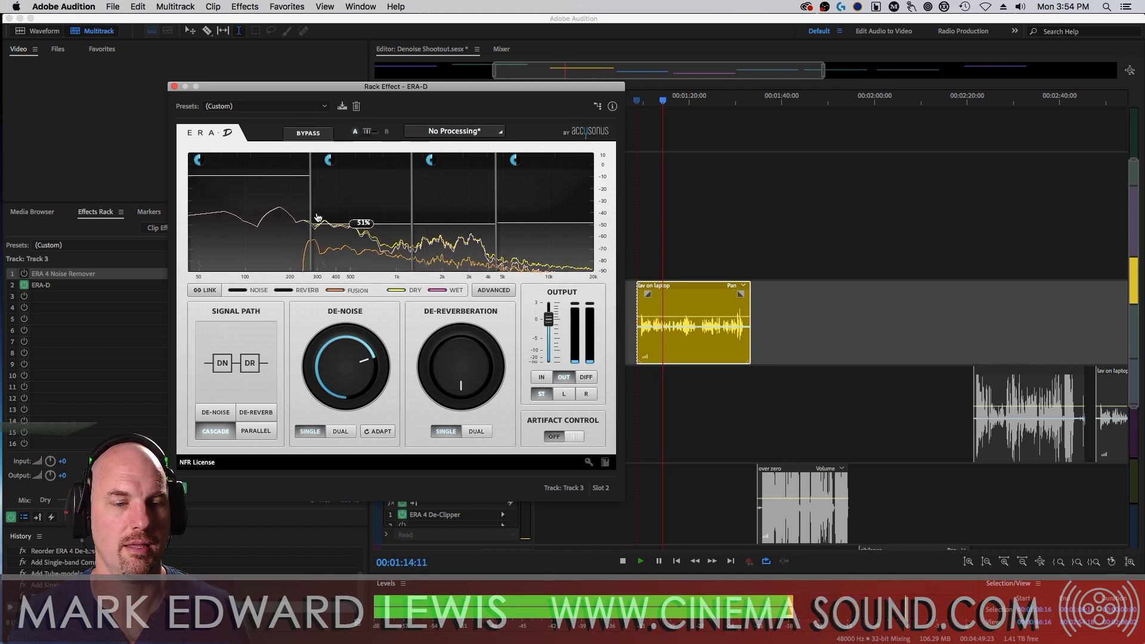
pyautogui.moveTo(251, 177); pyautogui.dragTo(230, 255)
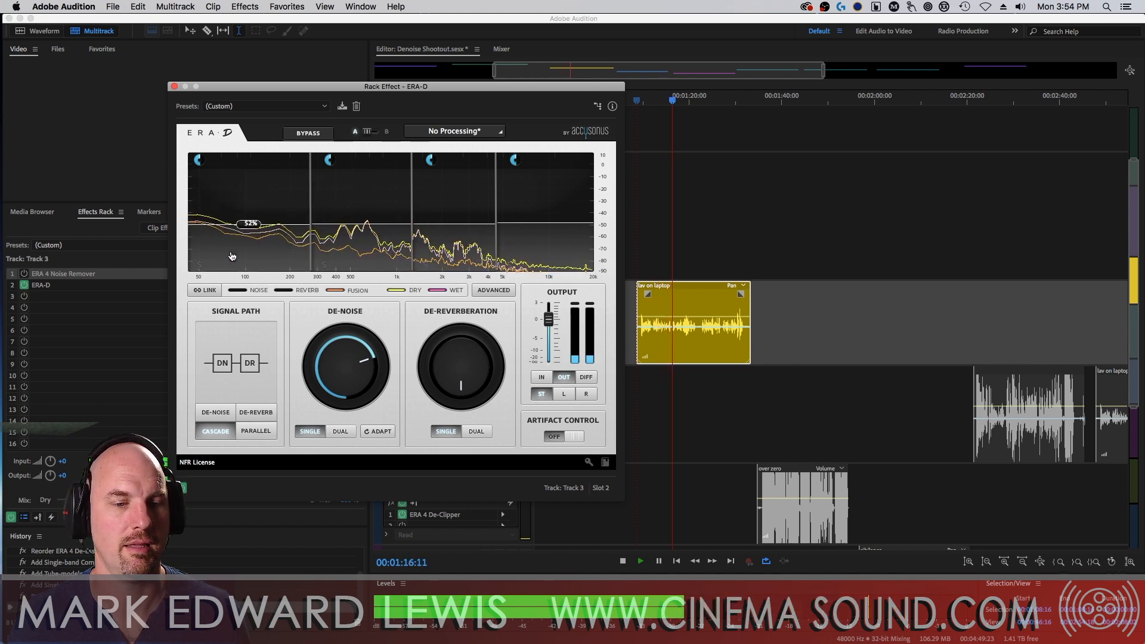
pyautogui.press('space')
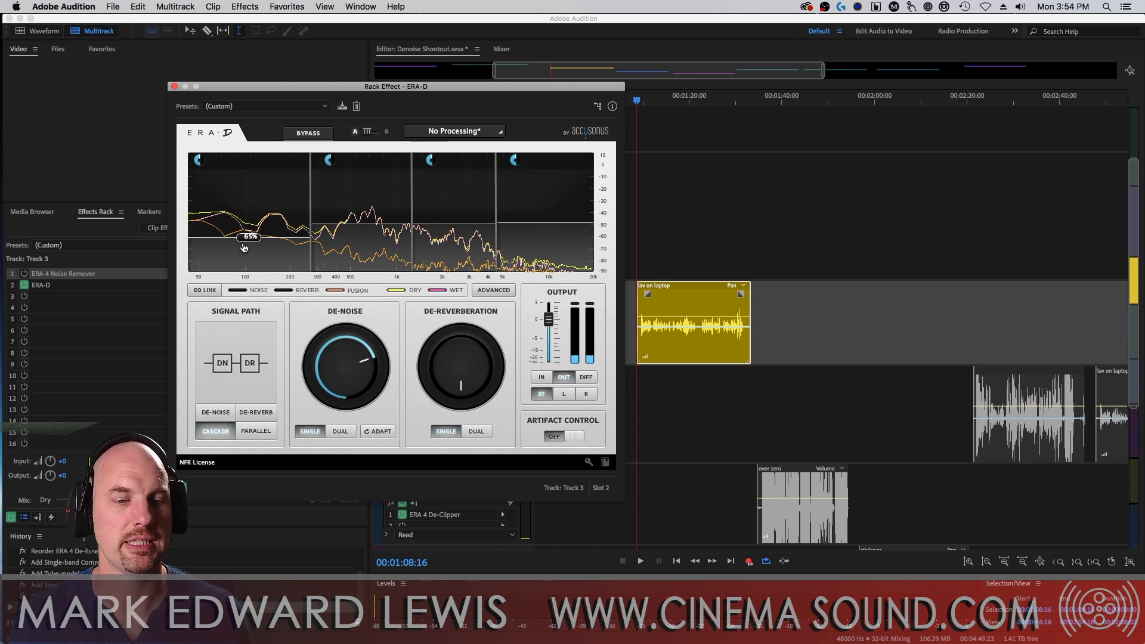
# Step: While playing the clip, set the lowest band's processing level to 85% and its band knob to 78%
pyautogui.press('space')
pyautogui.moveTo(237, 264); pyautogui.dragTo(244, 263)
pyautogui.press('space')
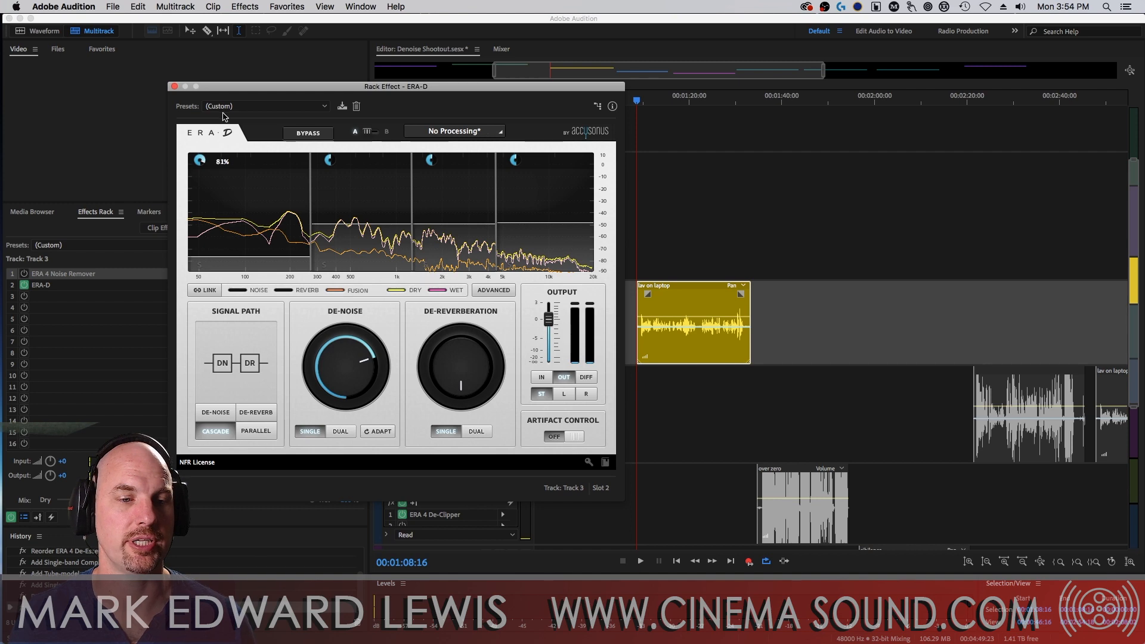
pyautogui.press('space')
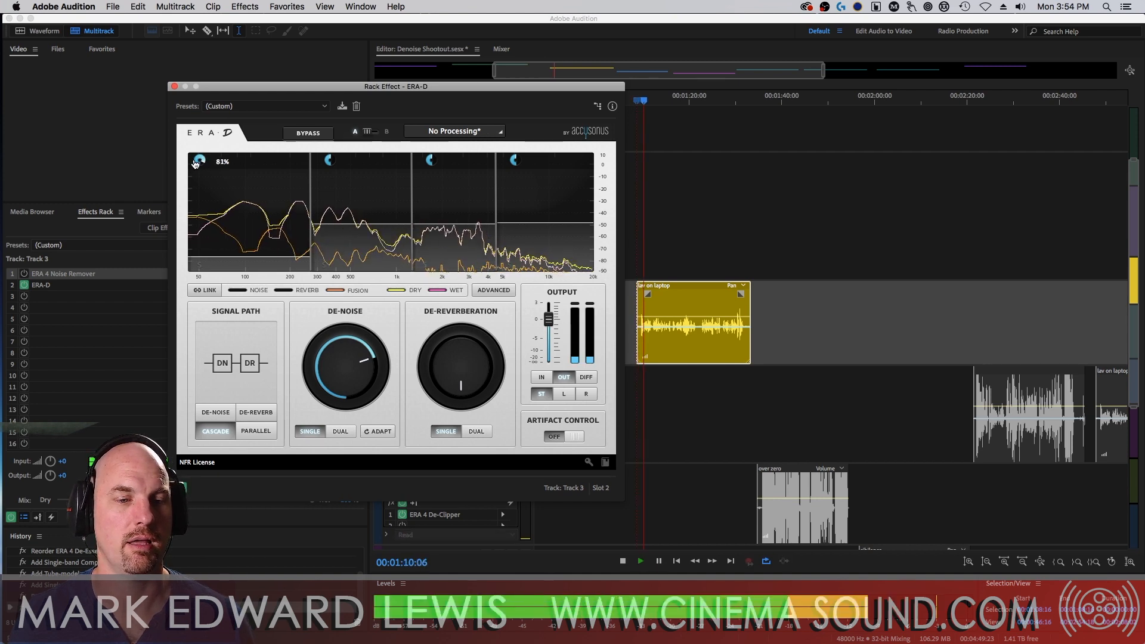
pyautogui.moveTo(196, 164); pyautogui.dragTo(195, 170)
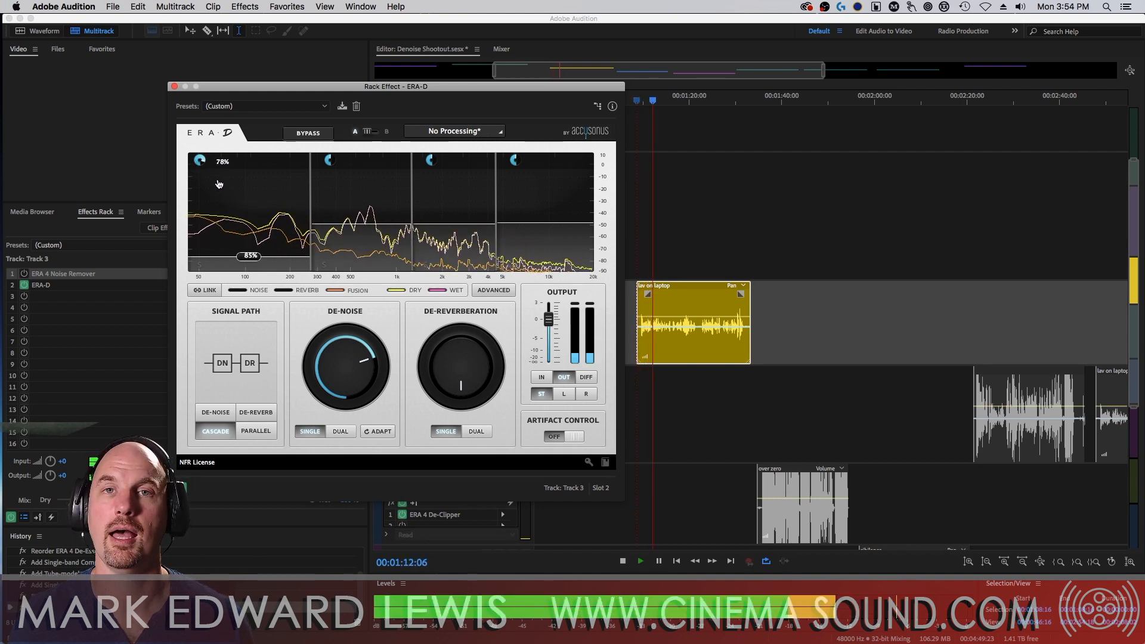
pyautogui.press('space')
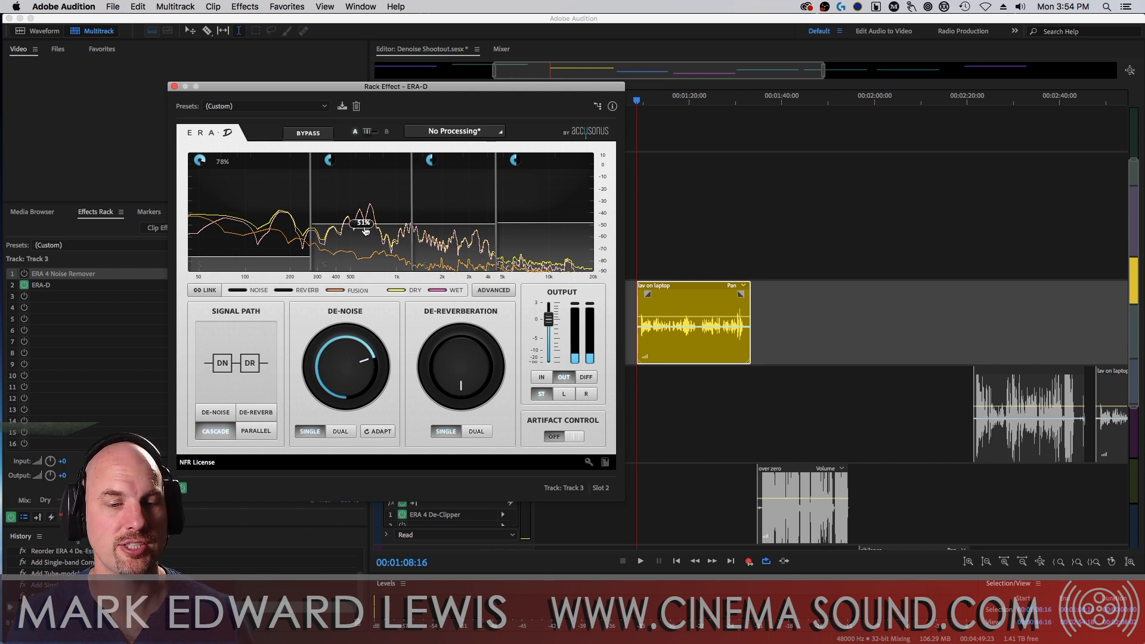
# Step: Audition the clip with the second band's processing level at 0%
pyautogui.press('space')
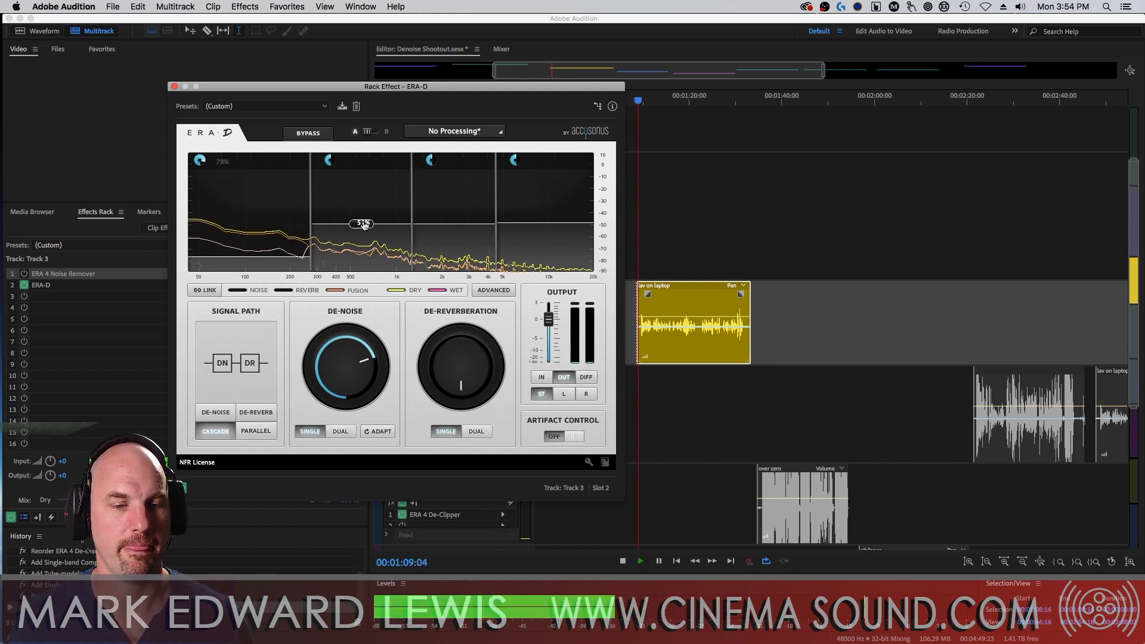
pyautogui.moveTo(360, 226); pyautogui.dragTo(363, 176)
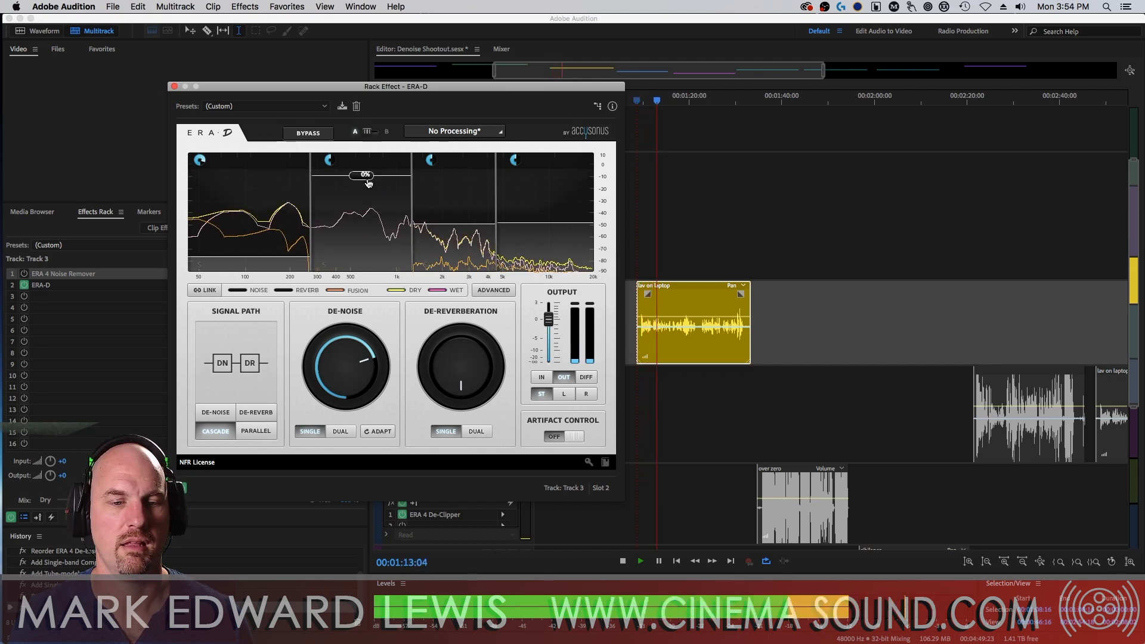
pyautogui.press('space')
# Step: During playback, set the second band's processing level to 65% and its band knob to 64%
pyautogui.press('space')
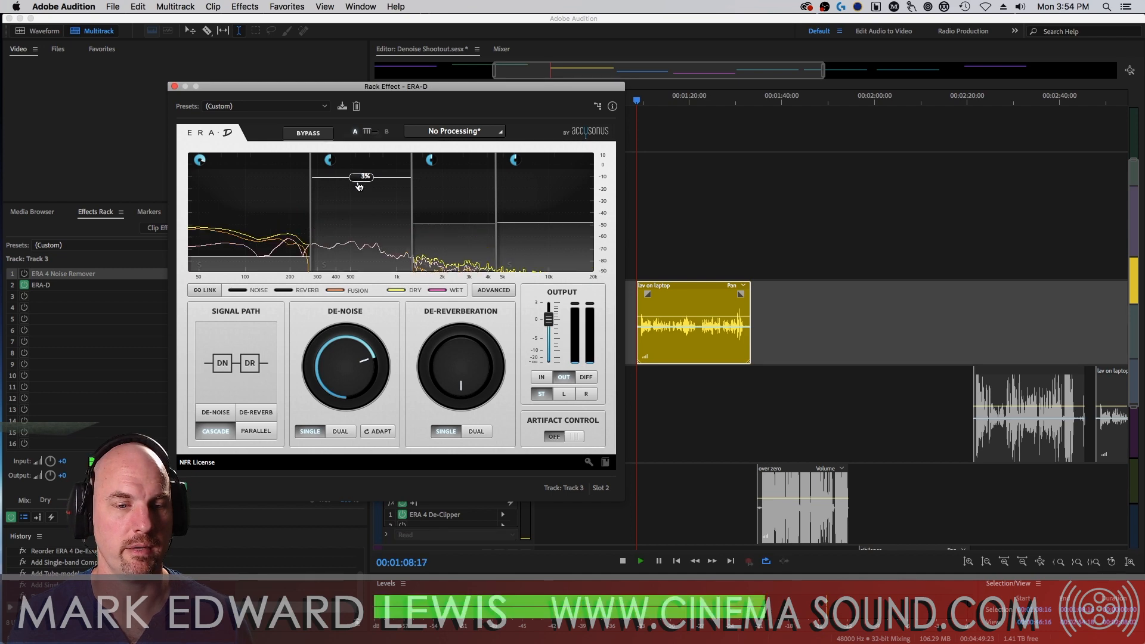
pyautogui.moveTo(360, 180); pyautogui.dragTo(351, 272)
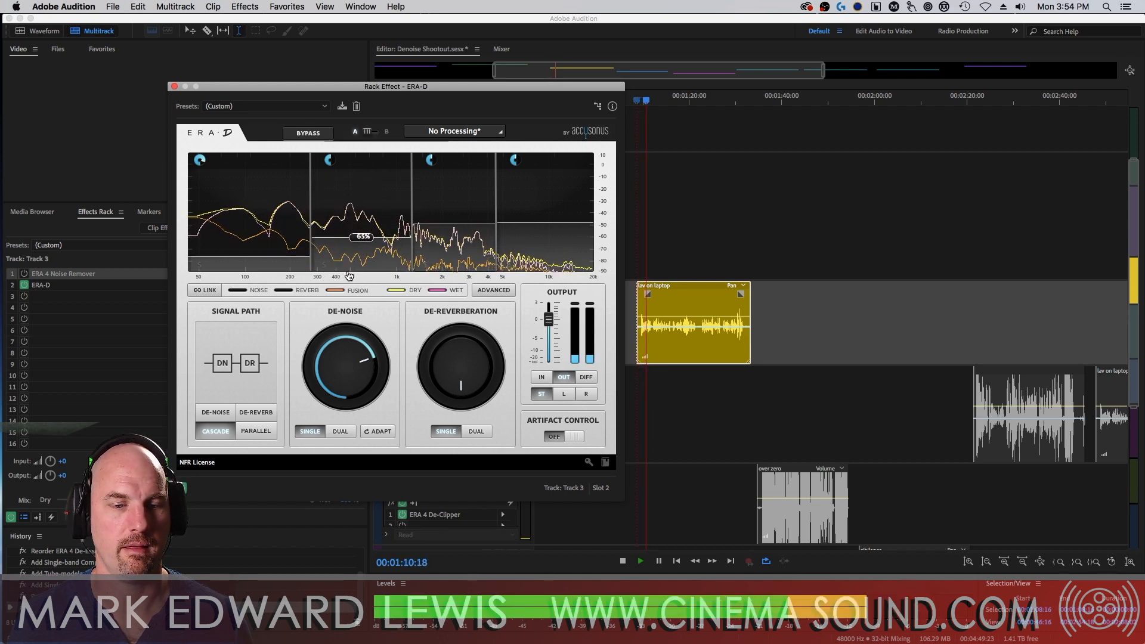
pyautogui.press('space')
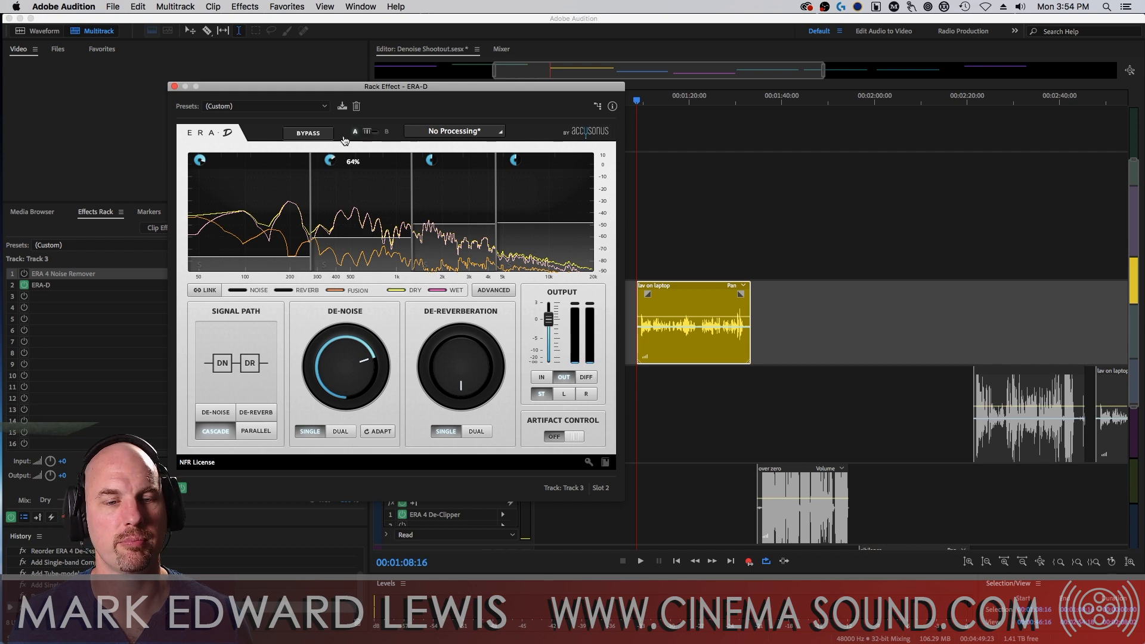
# Step: During playback, set the second band's knob to 67% and the third band's processing level to 46%
pyautogui.press('space')
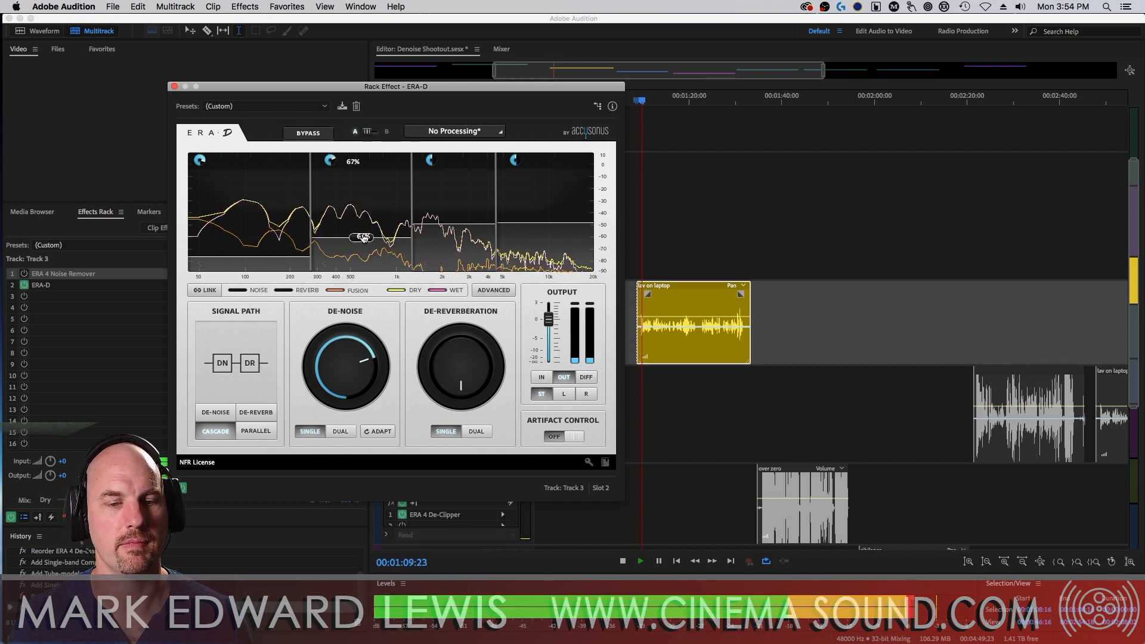
pyautogui.press('space')
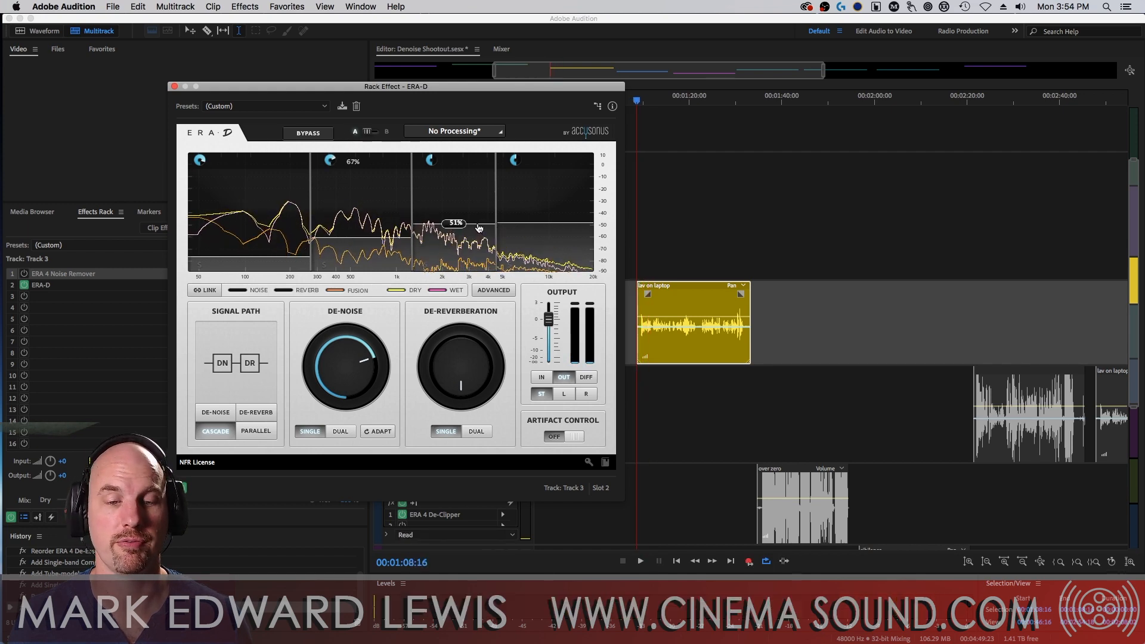
pyautogui.press('space')
pyautogui.moveTo(458, 226); pyautogui.dragTo(458, 219)
pyautogui.moveTo(458, 169); pyautogui.dragTo(456, 228)
pyautogui.press('space')
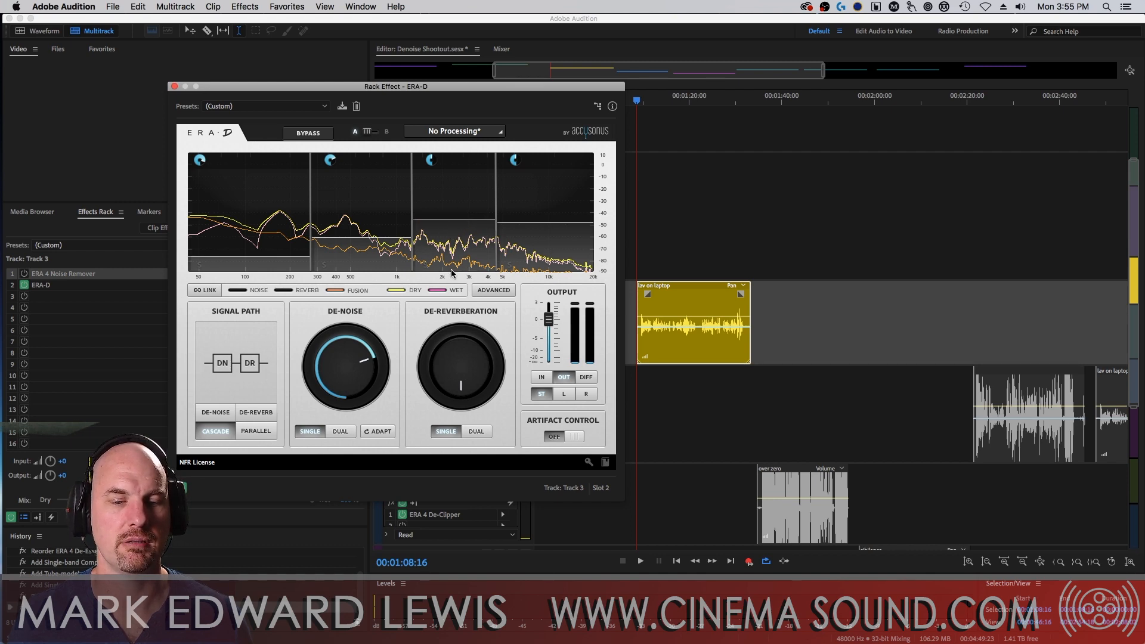
pyautogui.press('space')
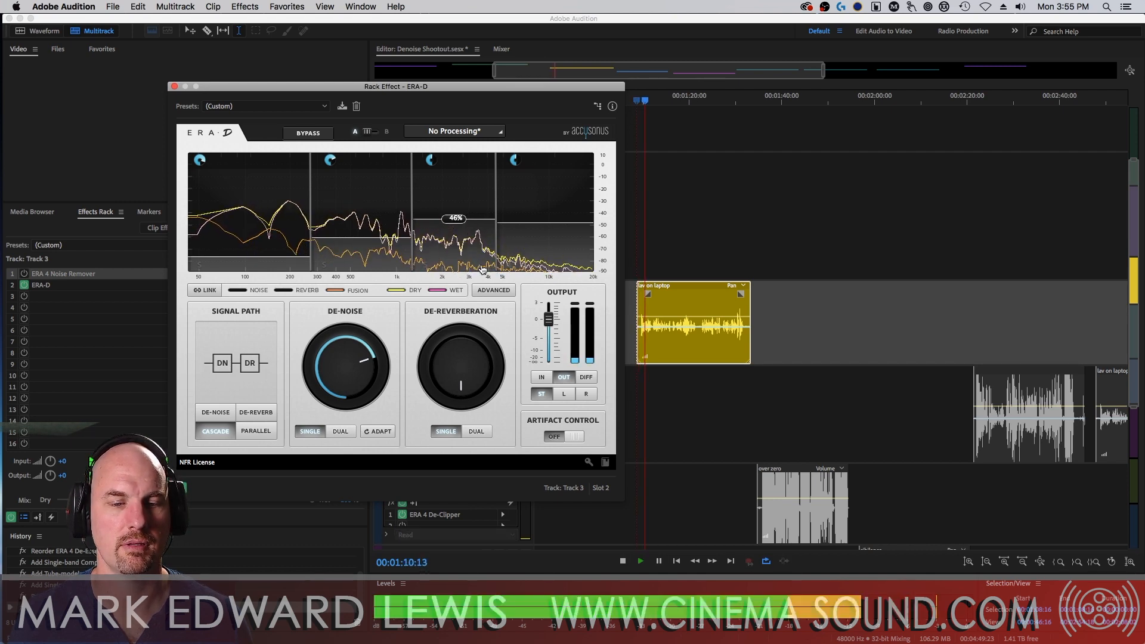
pyautogui.press('space')
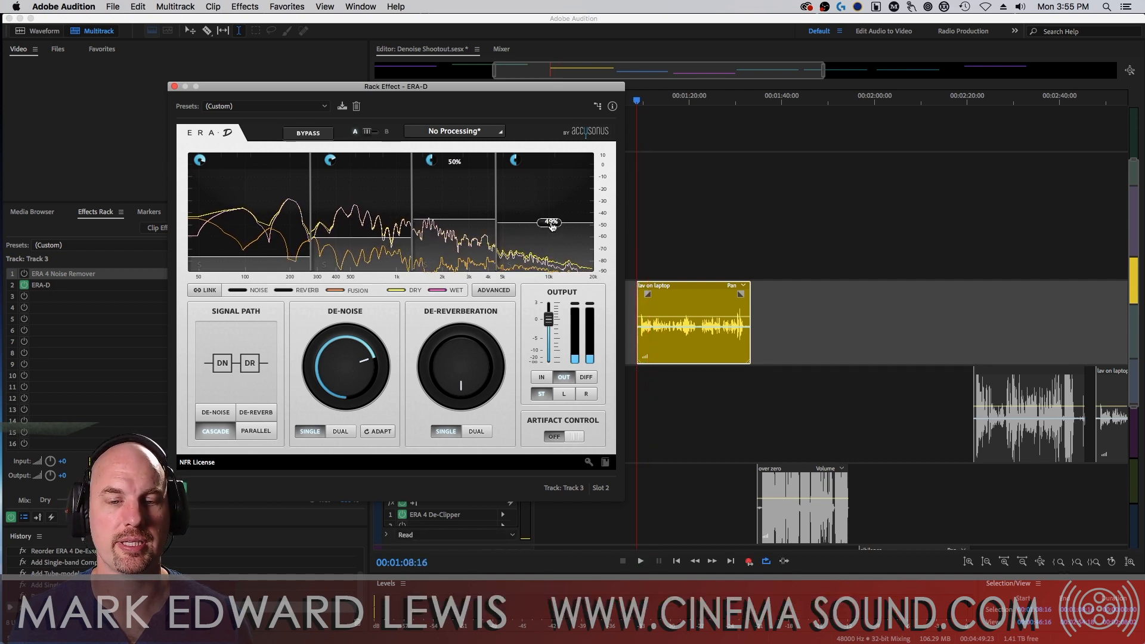
# Step: While playing the clip, set the highest band to 62% processing with its knob at 76%, and raise the overall Denoise amount to 73%
pyautogui.press('space')
pyautogui.moveTo(553, 225)
pyautogui.mouseDown()
pyautogui.moveTo(560, 127)
pyautogui.moveTo(546, 269)
pyautogui.moveTo(542, 225)
pyautogui.moveTo(542, 235)
pyautogui.mouseUp()
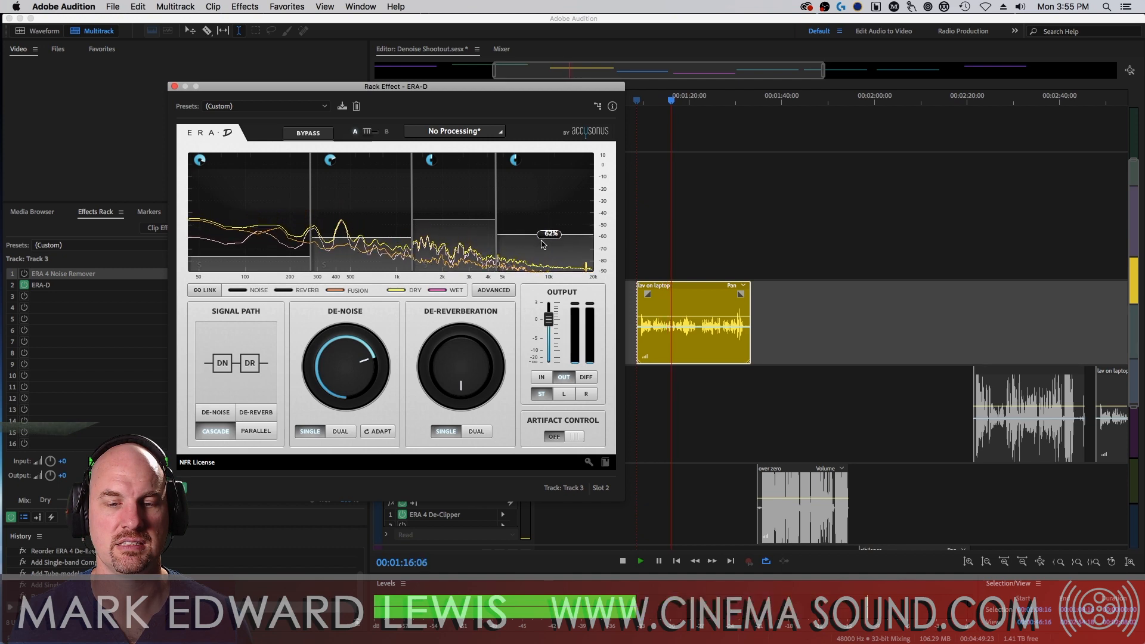
pyautogui.moveTo(517, 161); pyautogui.dragTo(529, 141)
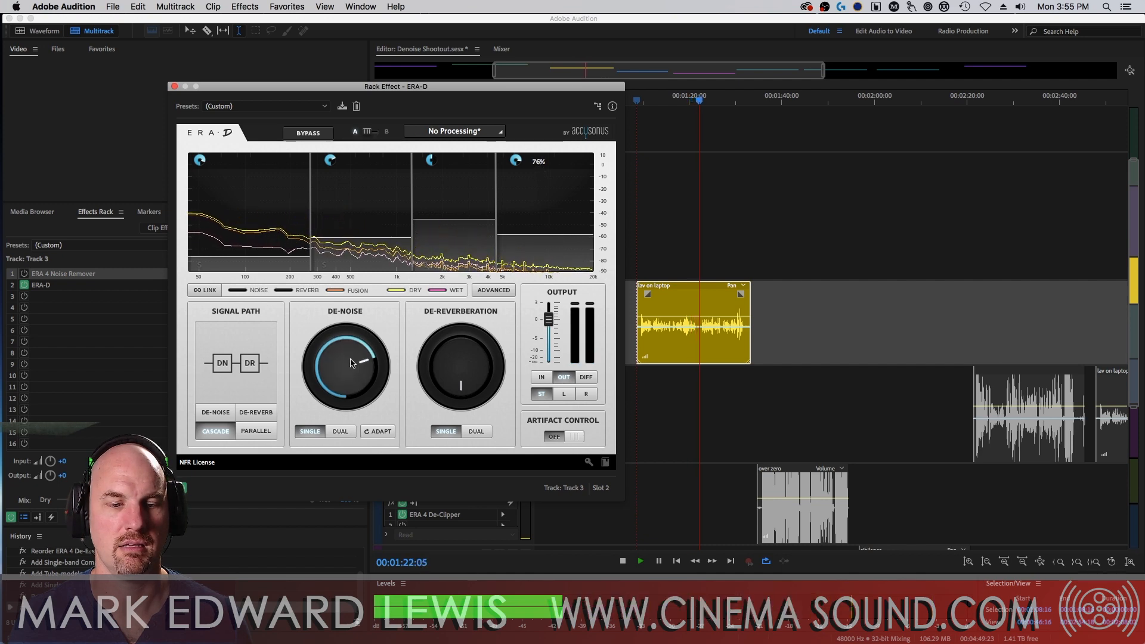
pyautogui.moveTo(352, 362)
pyautogui.mouseDown()
pyautogui.moveTo(352, 322)
pyautogui.moveTo(352, 352)
pyautogui.mouseUp()
pyautogui.press('space')
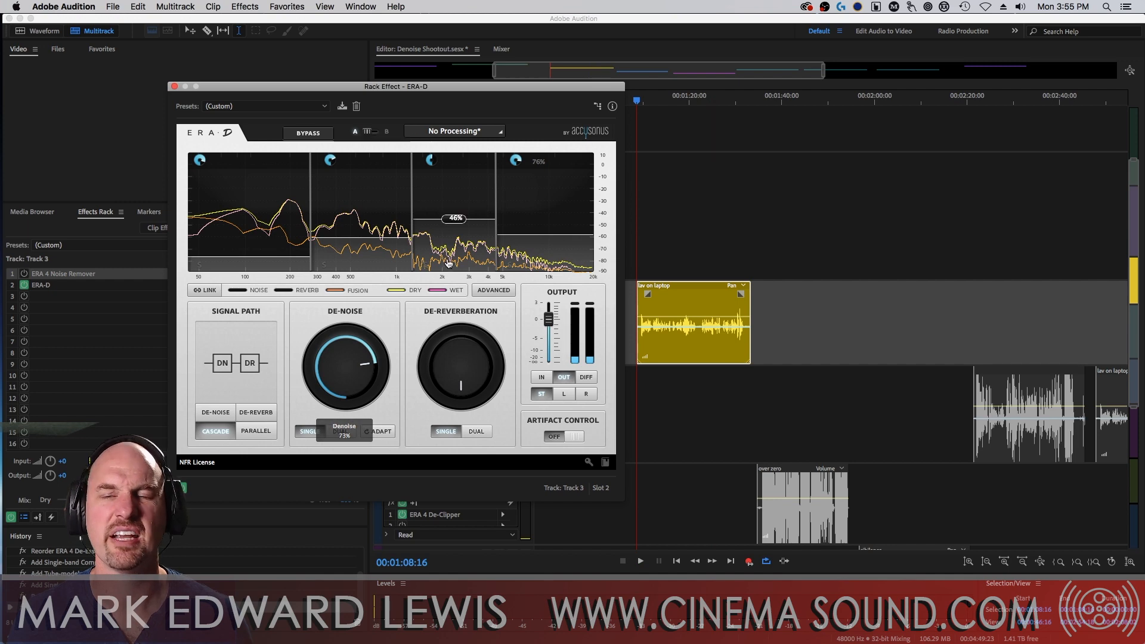
# Step: During playback, raise the third band's processing level, and set the second band's level to 77% and the highest band's to 92%
pyautogui.press('space')
pyautogui.moveTo(456, 220); pyautogui.dragTo(450, 185)
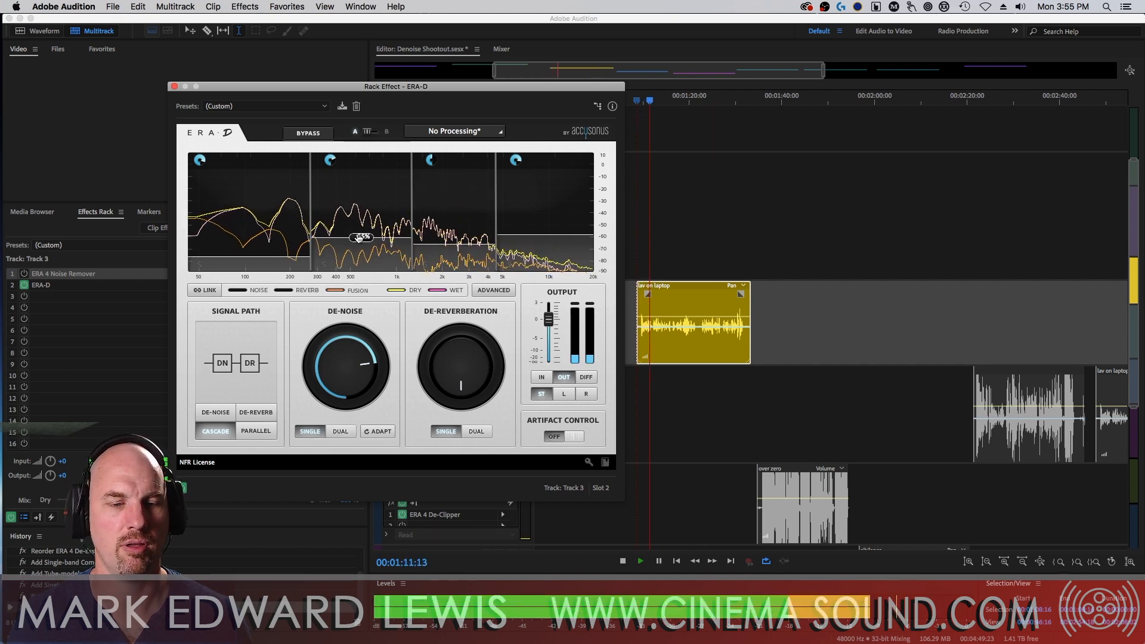
pyautogui.moveTo(358, 239); pyautogui.dragTo(353, 260)
pyautogui.moveTo(541, 233); pyautogui.dragTo(534, 278)
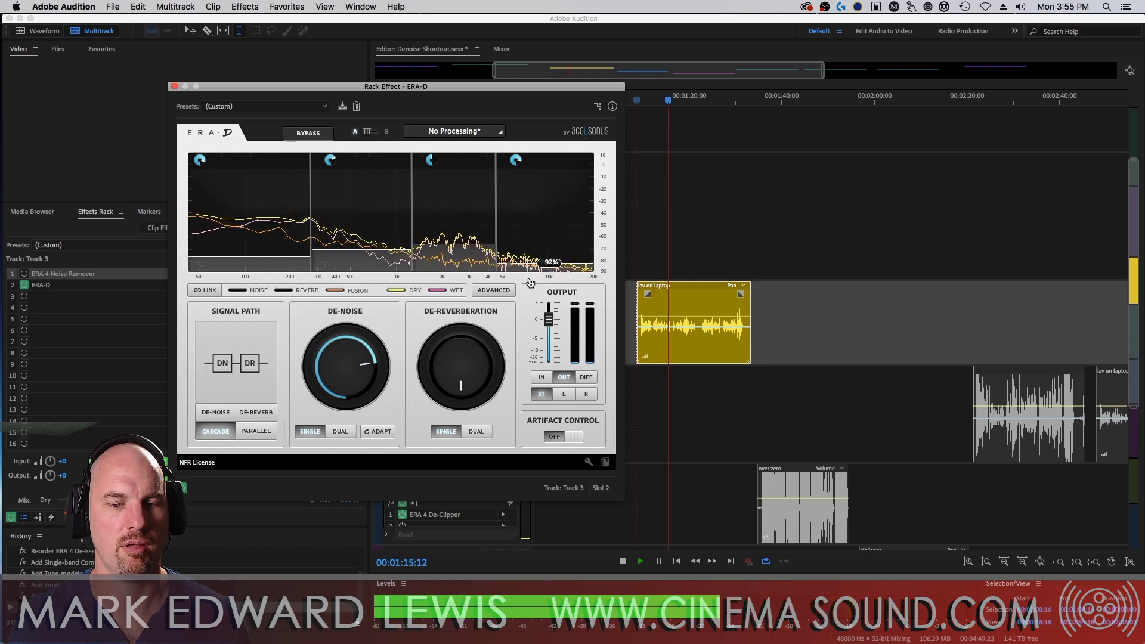
# Step: While auditioning, set the highest band's knob to 47%, the third band's processing level to 83%, and raise the second band's level further
pyautogui.moveTo(515, 161); pyautogui.dragTo(505, 203)
pyautogui.moveTo(448, 253); pyautogui.dragTo(449, 261)
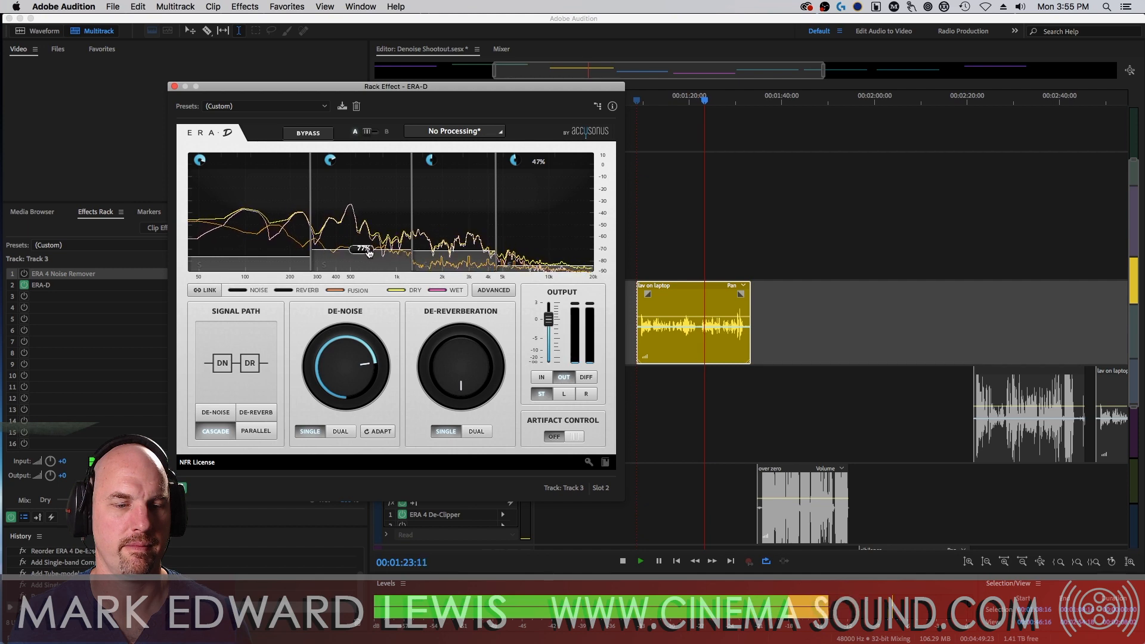
pyautogui.moveTo(367, 254); pyautogui.dragTo(368, 268)
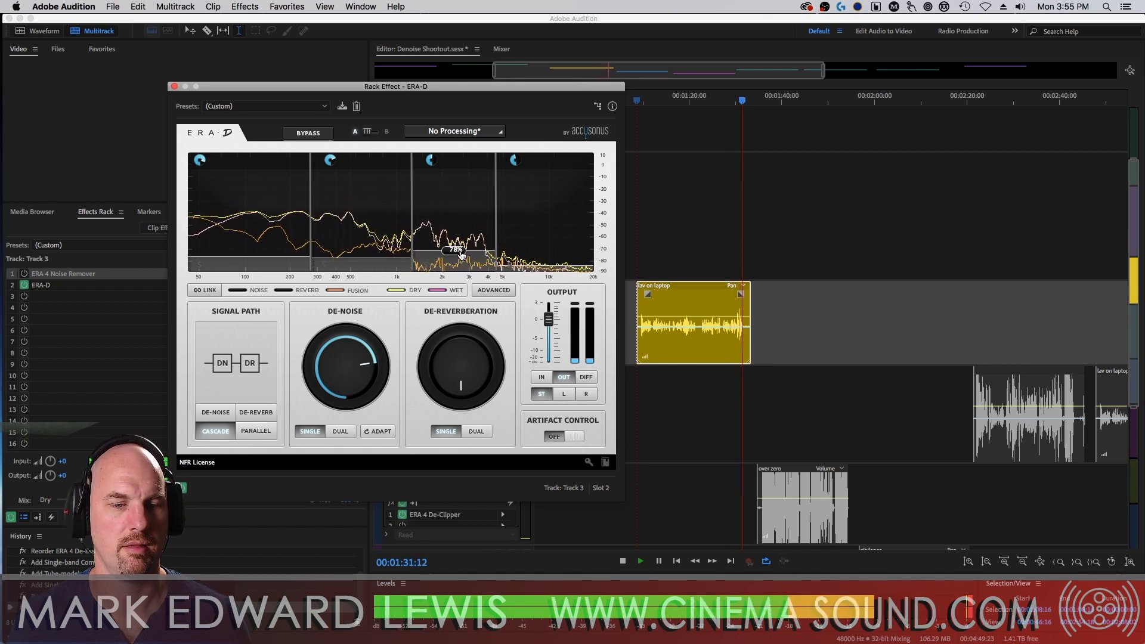
pyautogui.press('space')
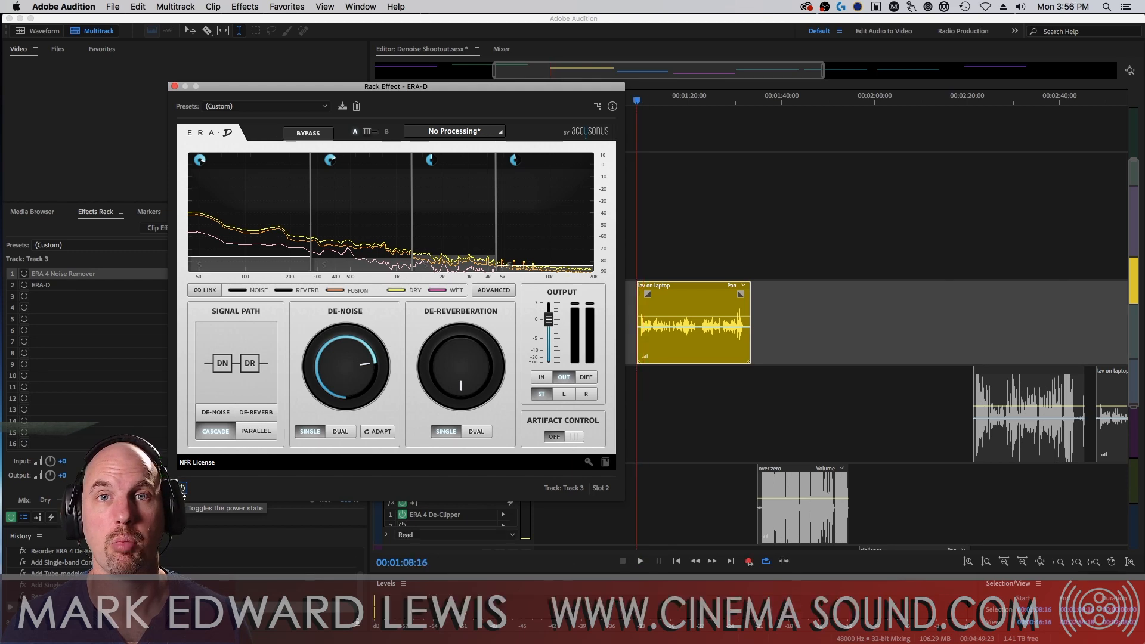
pyautogui.press('space')
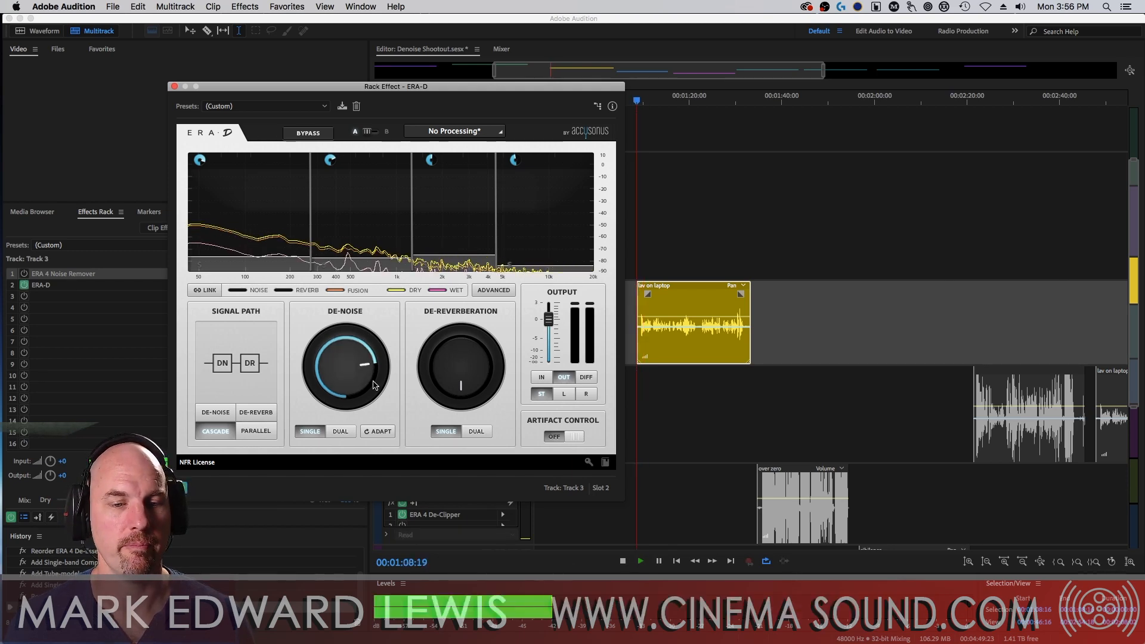
pyautogui.press('space')
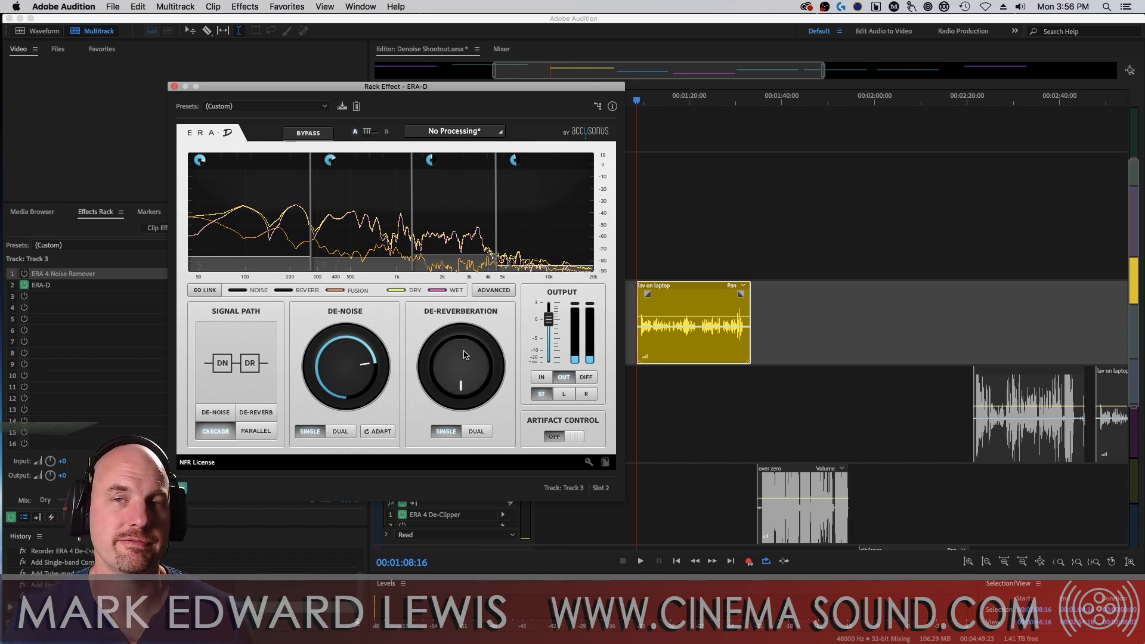
# Step: During playback, try the de-reverberation amount at 100%, and reduce it to about 51%
pyautogui.moveTo(462, 355)
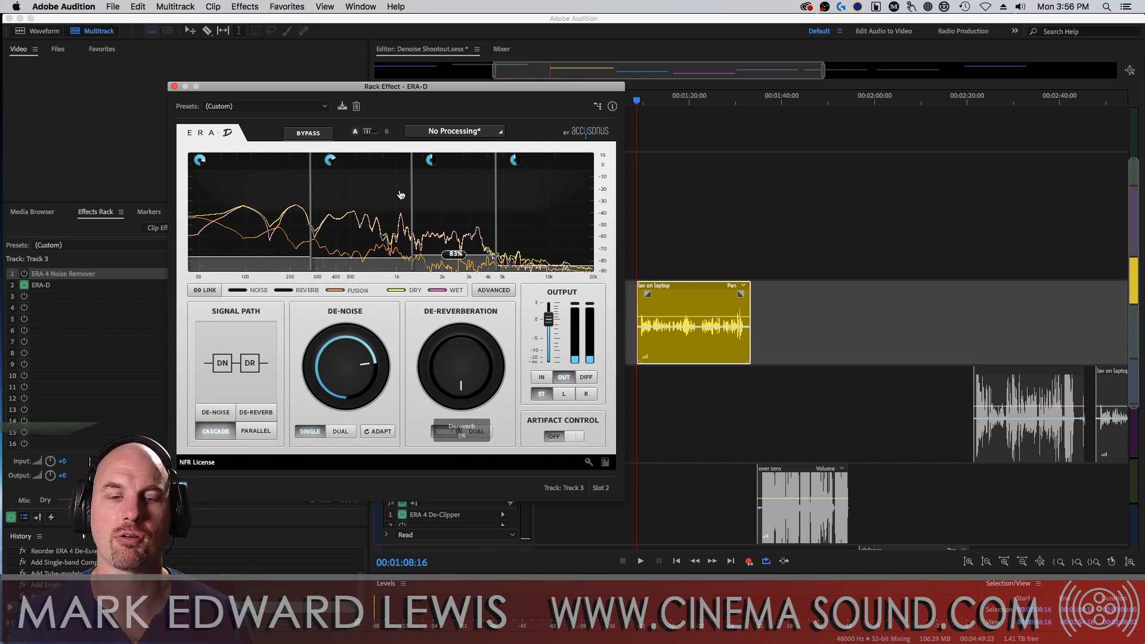
pyautogui.press('space')
pyautogui.moveTo(462, 358); pyautogui.dragTo(488, 277)
pyautogui.moveTo(476, 357); pyautogui.dragTo(486, 292)
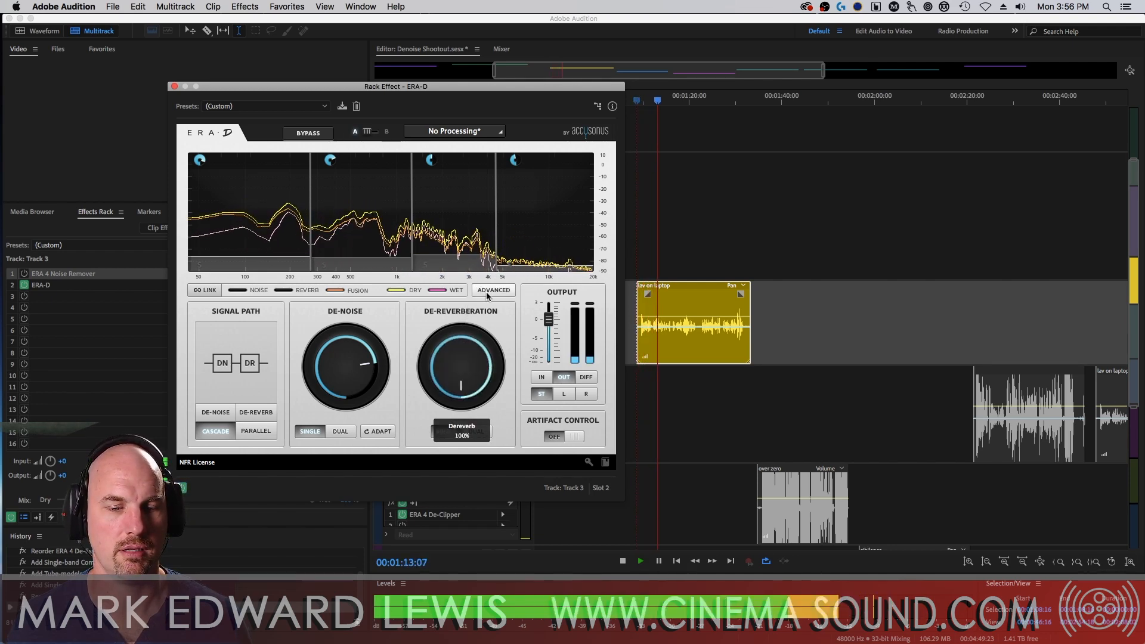
pyautogui.moveTo(466, 352); pyautogui.dragTo(471, 382)
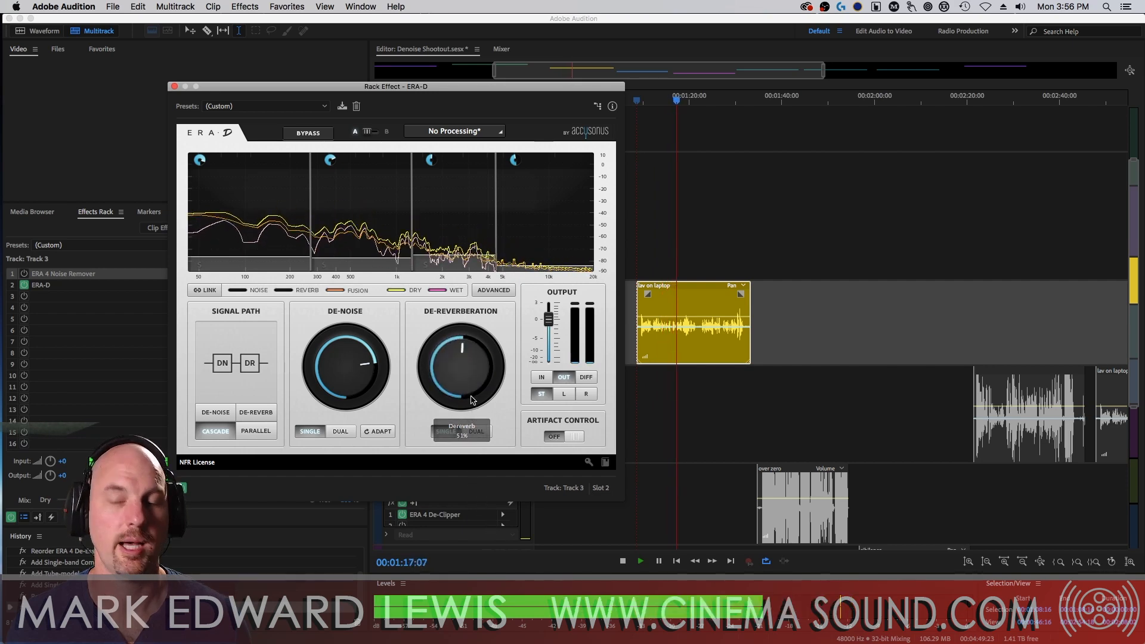
pyautogui.press('space')
# Step: Open the advanced options and compare de-noise Types B and C during playback, returning to Type A
pyautogui.click(497, 291)
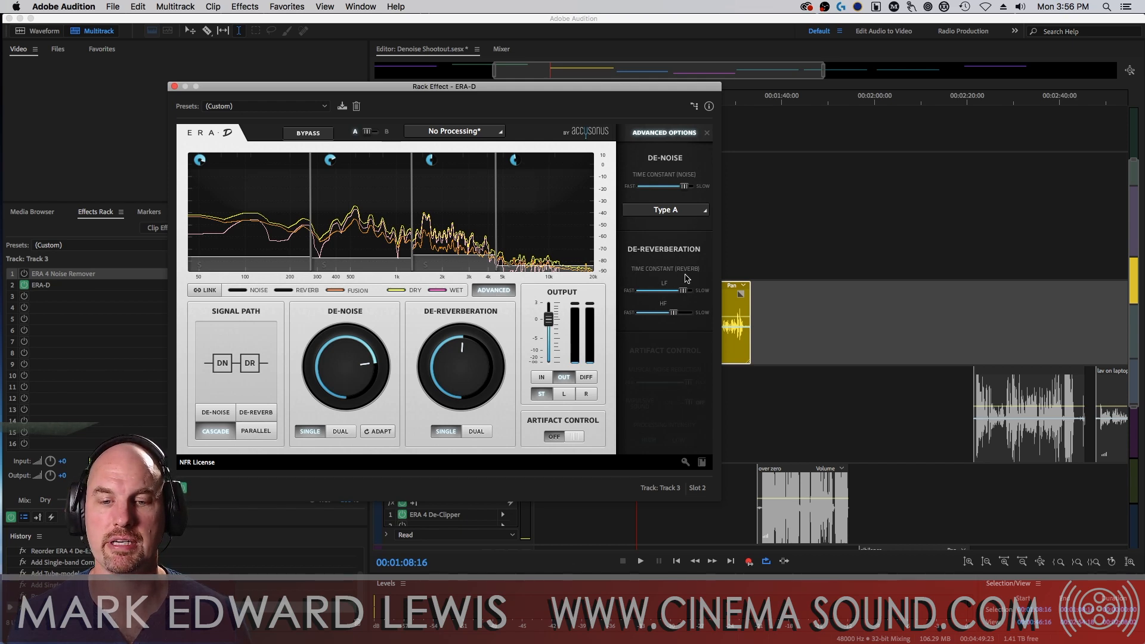
pyautogui.click(692, 208)
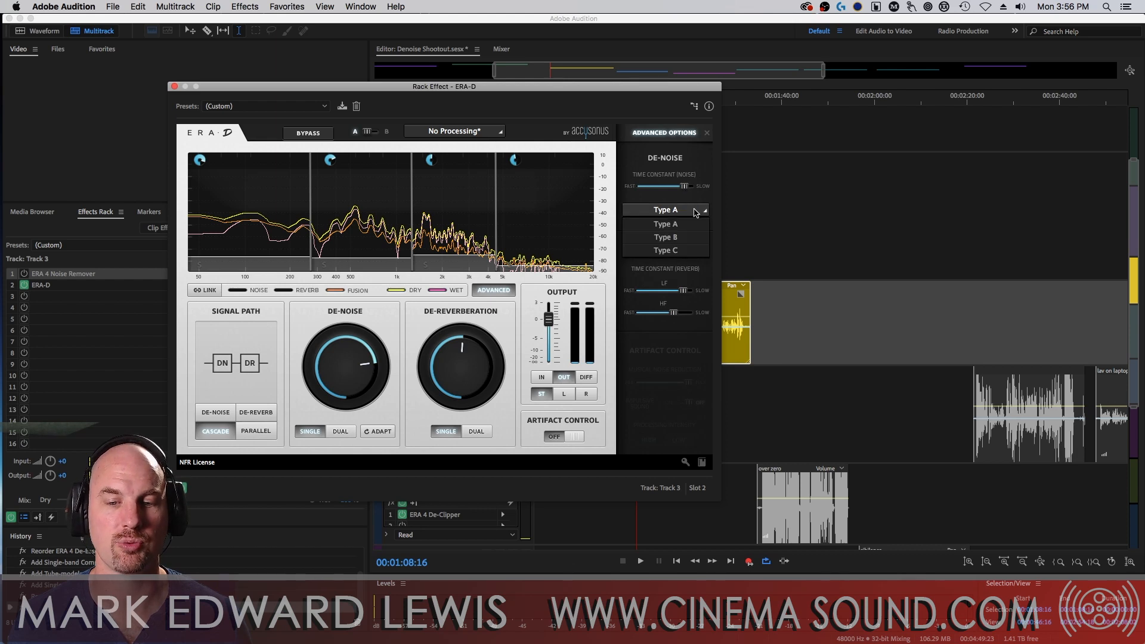
pyautogui.click(680, 238)
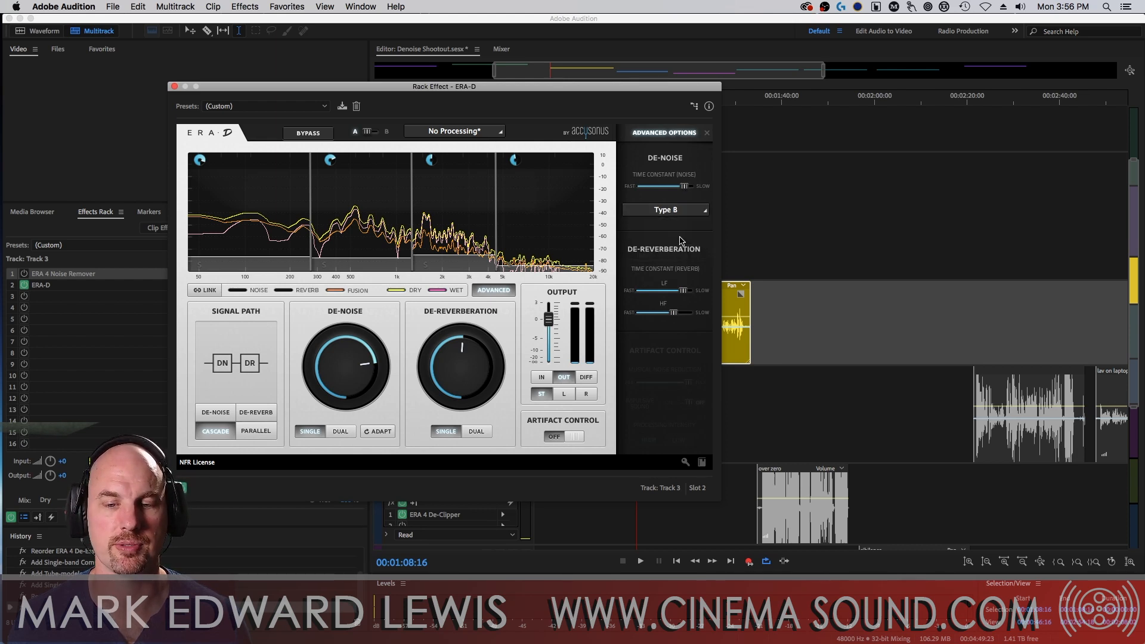
pyautogui.press('space')
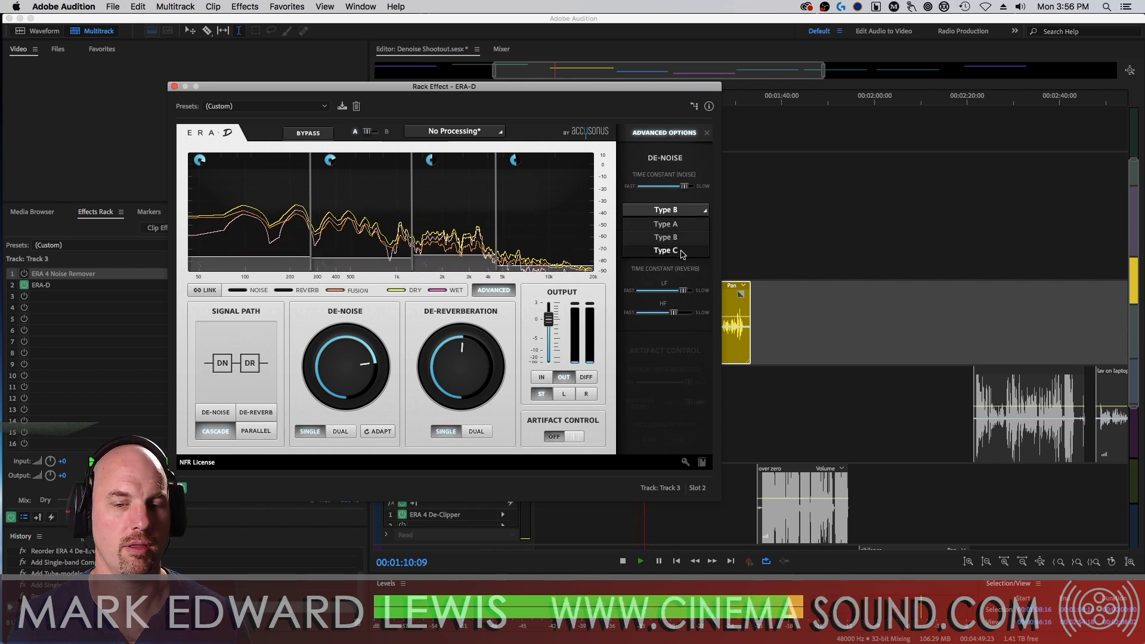
pyautogui.click(689, 250)
pyautogui.click(691, 210)
pyautogui.click(687, 226)
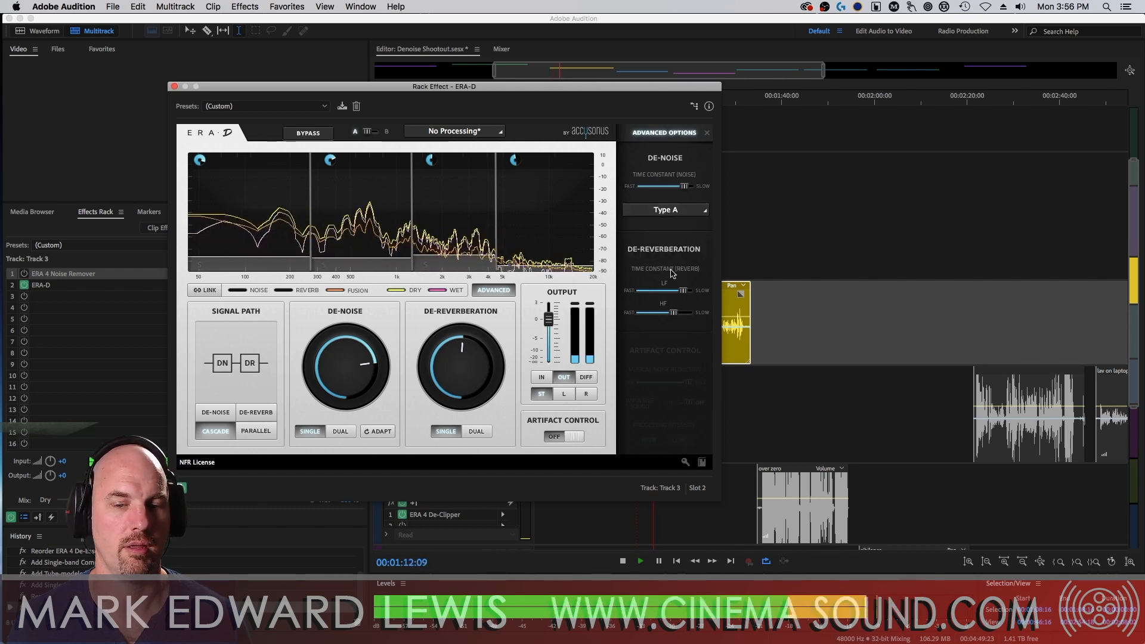
pyautogui.press('space')
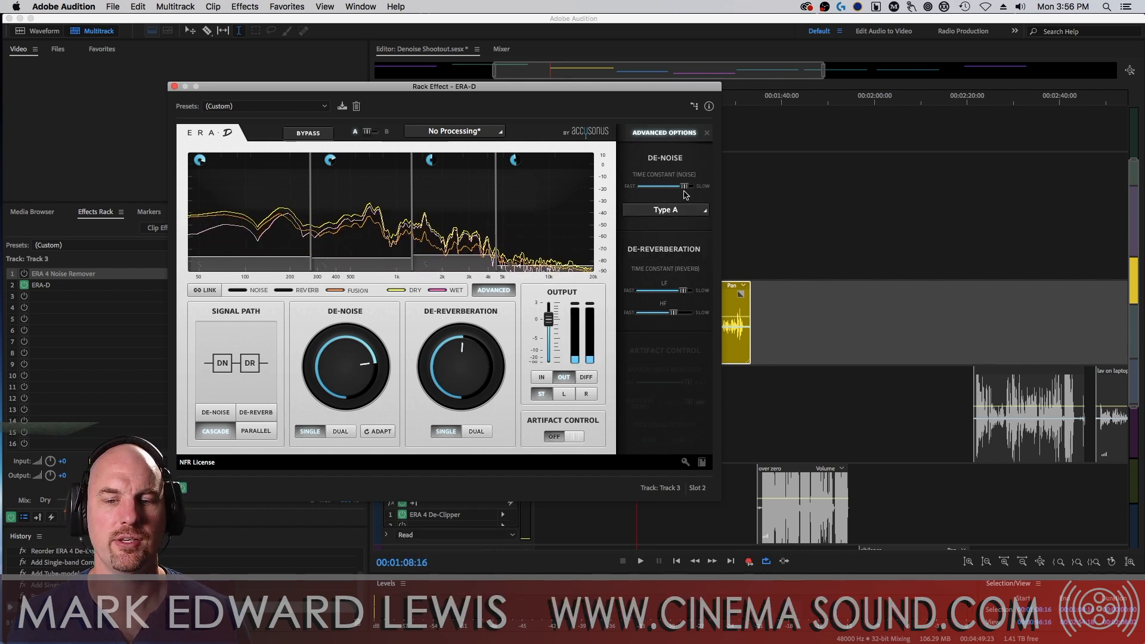
# Step: While playing the clip, try the de-noise time constant at 0%, and set it to 87%
pyautogui.press('space')
pyautogui.moveTo(684, 190); pyautogui.dragTo(563, 211)
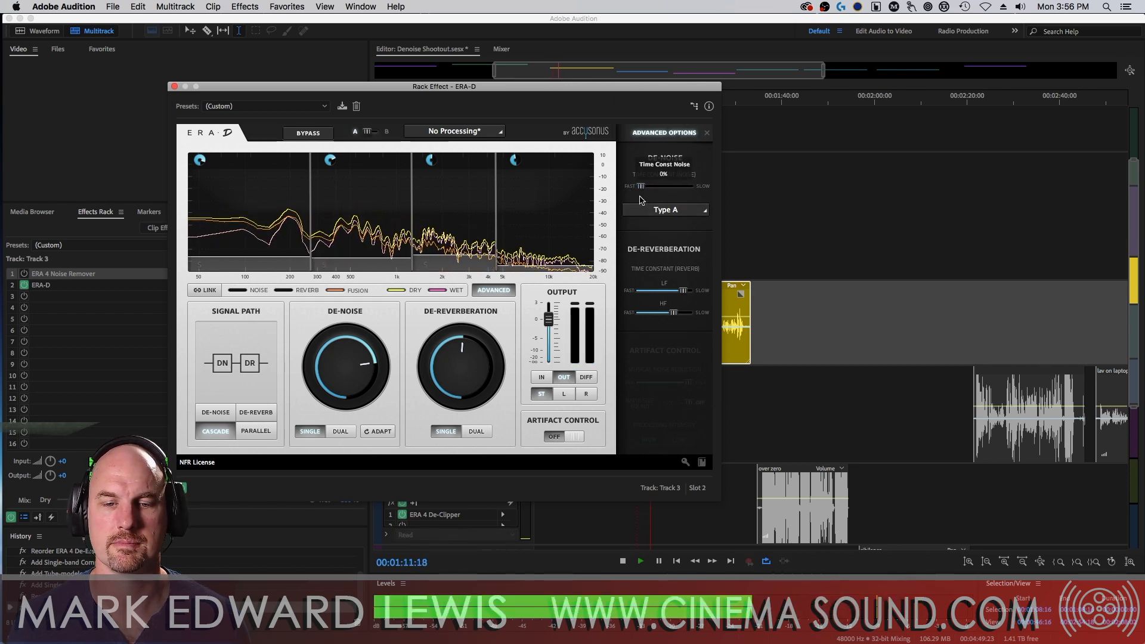
pyautogui.moveTo(641, 187); pyautogui.dragTo(683, 187)
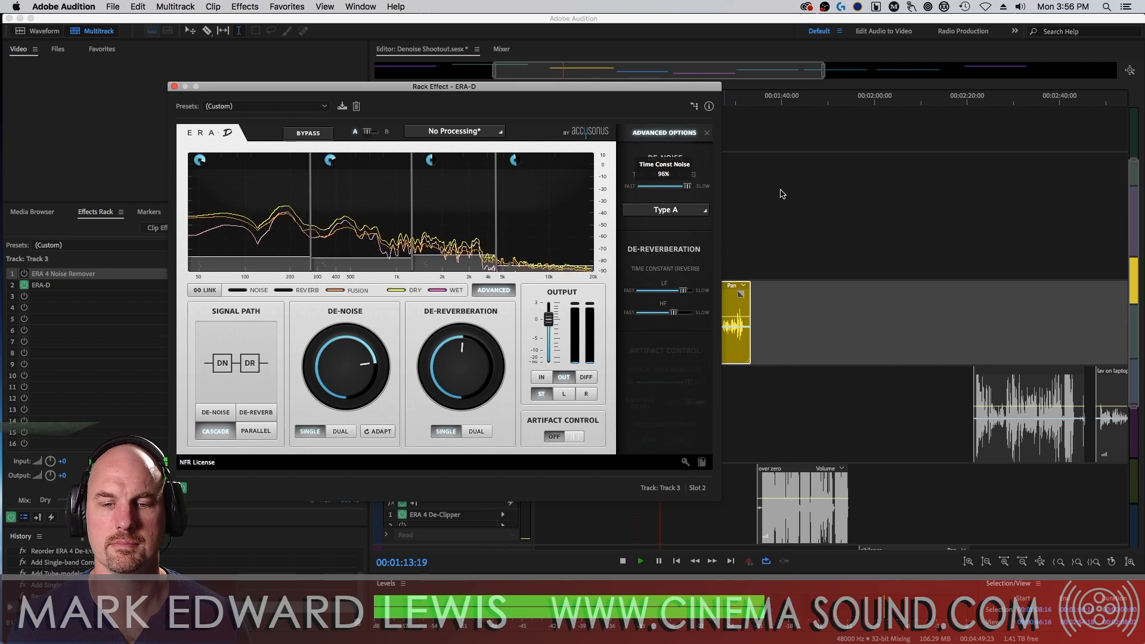
# Step: Set both the LF and HF time constants for de-reverberation to 25% during playback
pyautogui.moveTo(683, 290); pyautogui.dragTo(584, 305)
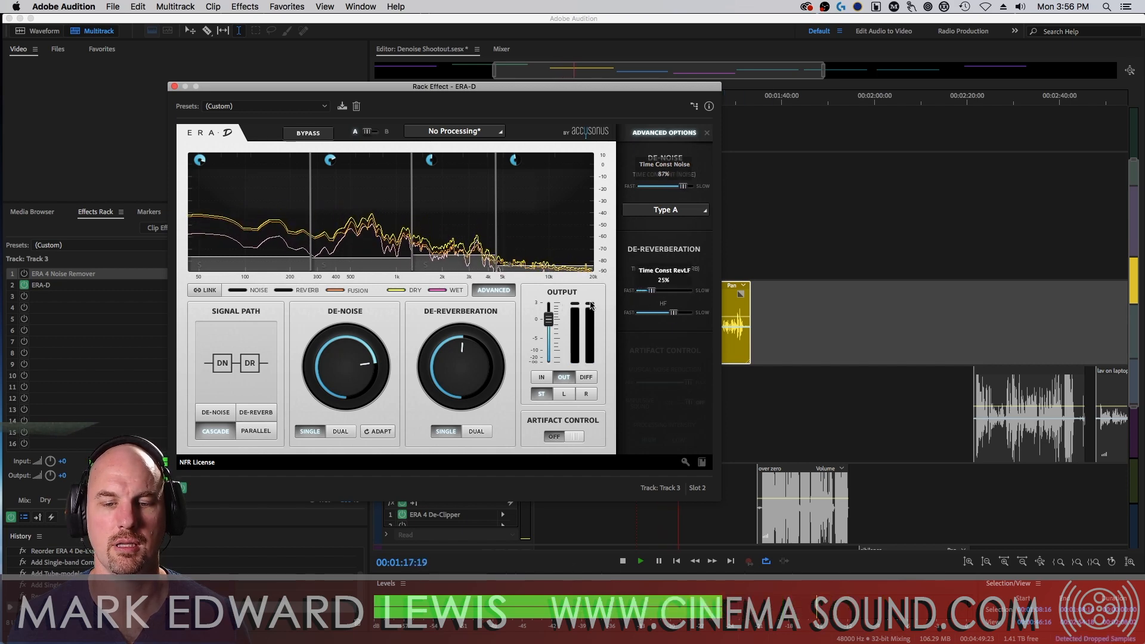
pyautogui.moveTo(673, 315); pyautogui.dragTo(650, 319)
pyautogui.press('space')
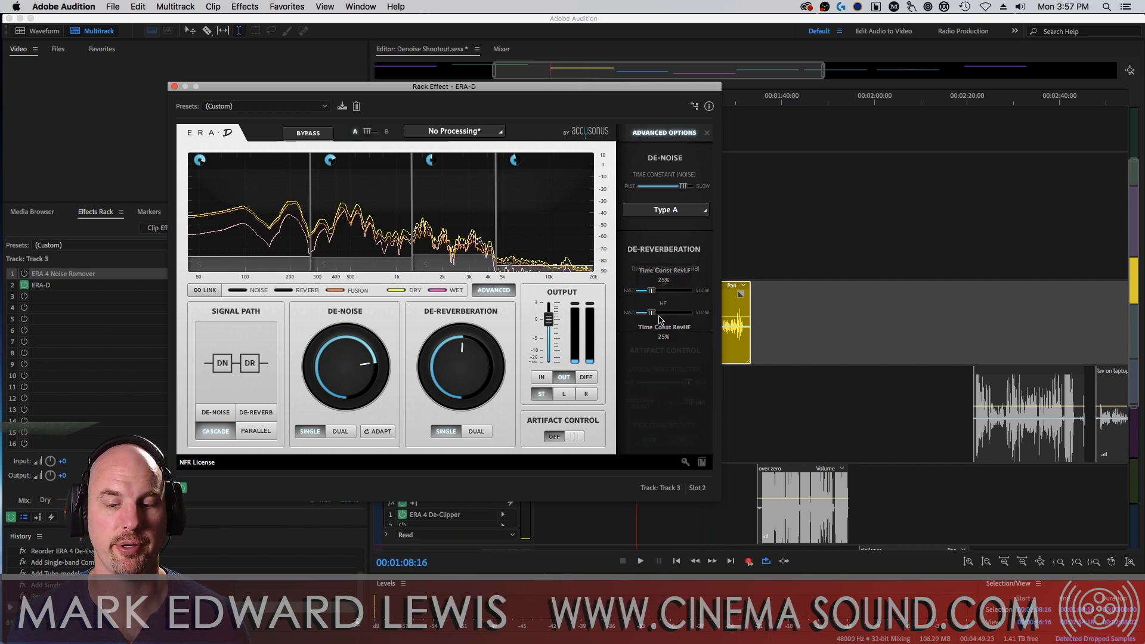
# Step: Switch the plugin output to the difference signal and play the clip to hear what is being removed
pyautogui.press('space')
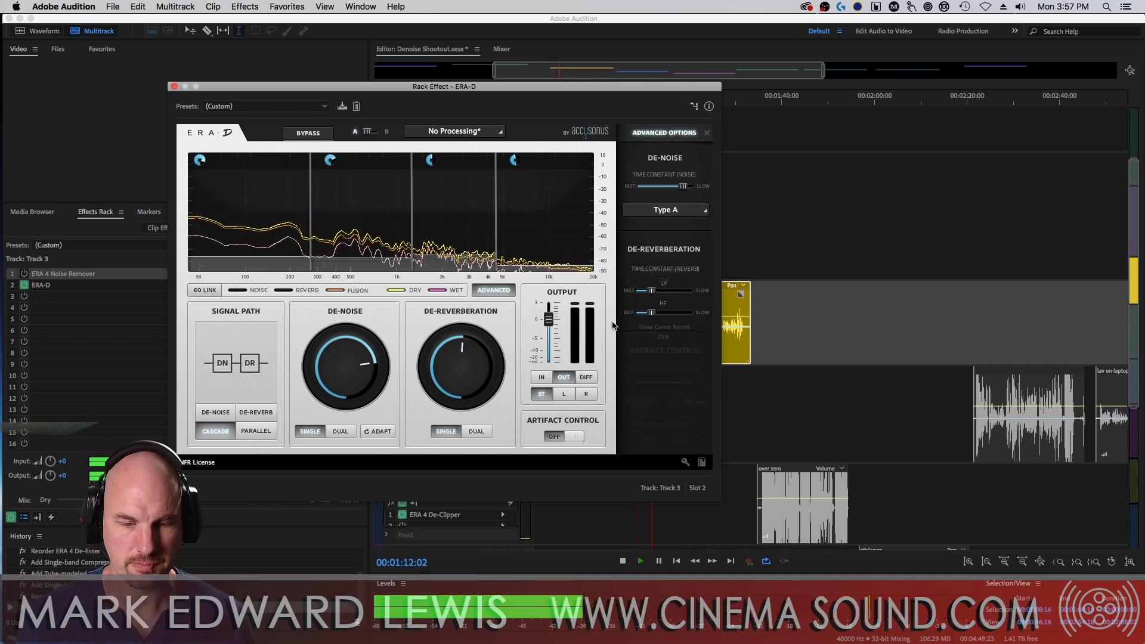
pyautogui.press('space')
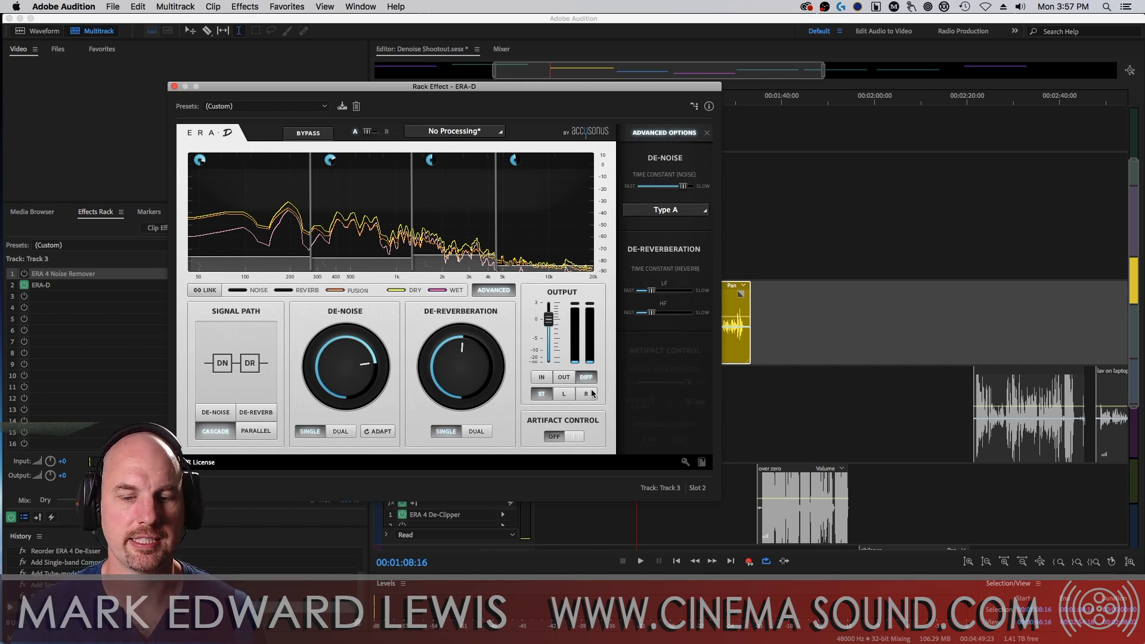
pyautogui.press('space')
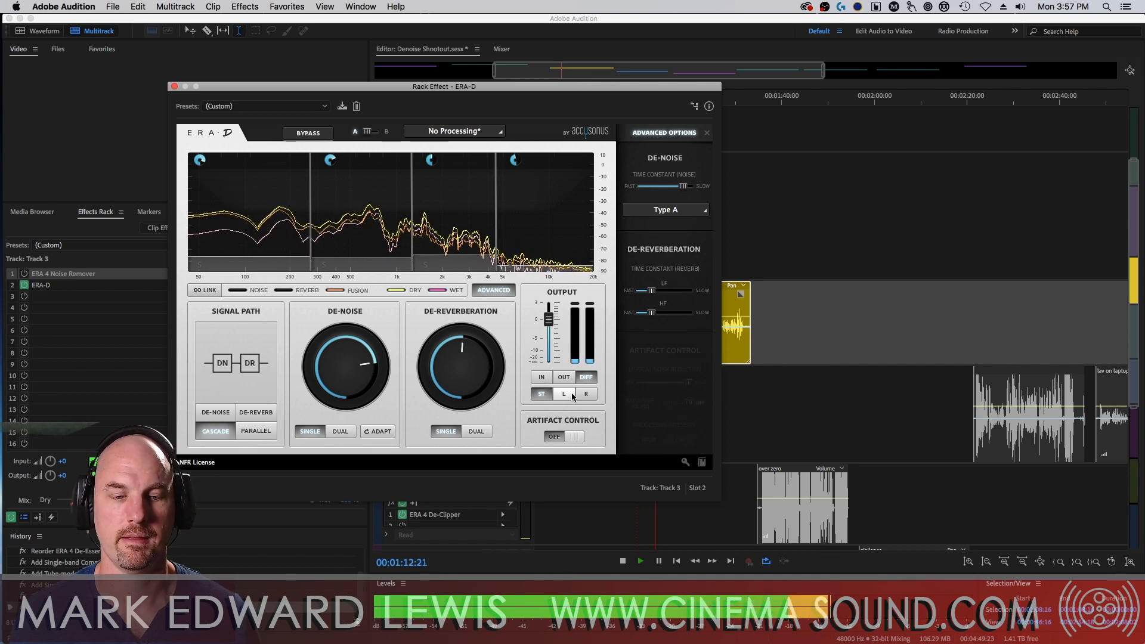
# Step: While monitoring the difference signal, lower the Denoise amount slightly and set de-reverberation to 0%
pyautogui.moveTo(352, 382)
pyautogui.mouseDown()
pyautogui.moveTo(361, 486)
pyautogui.moveTo(368, 371)
pyautogui.mouseUp()
pyautogui.moveTo(462, 370); pyautogui.dragTo(449, 439)
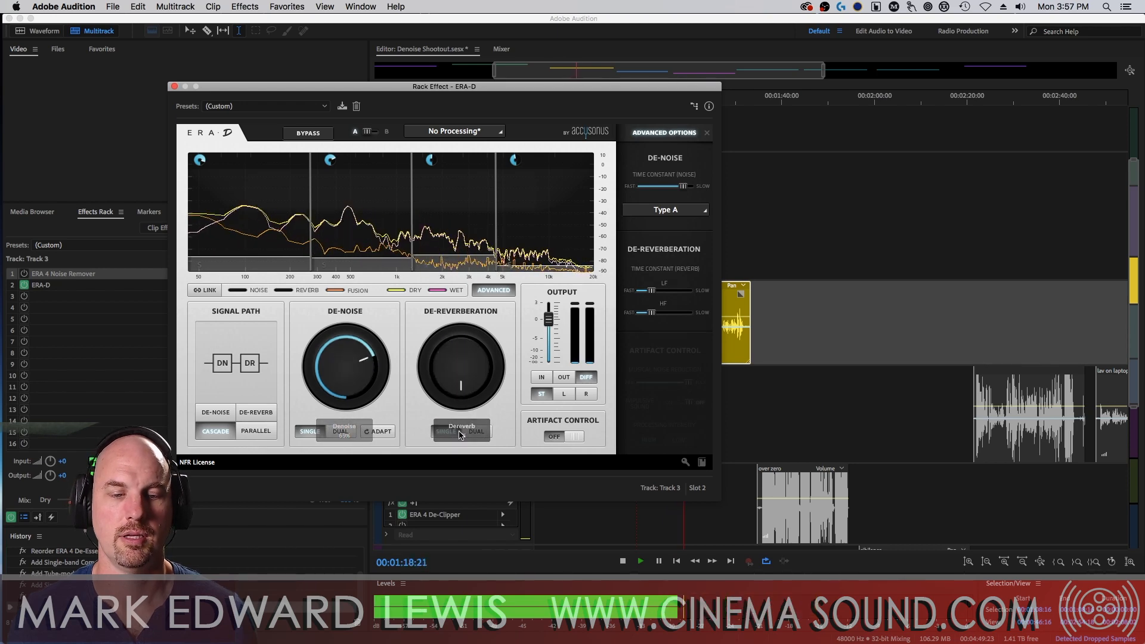
pyautogui.press('space')
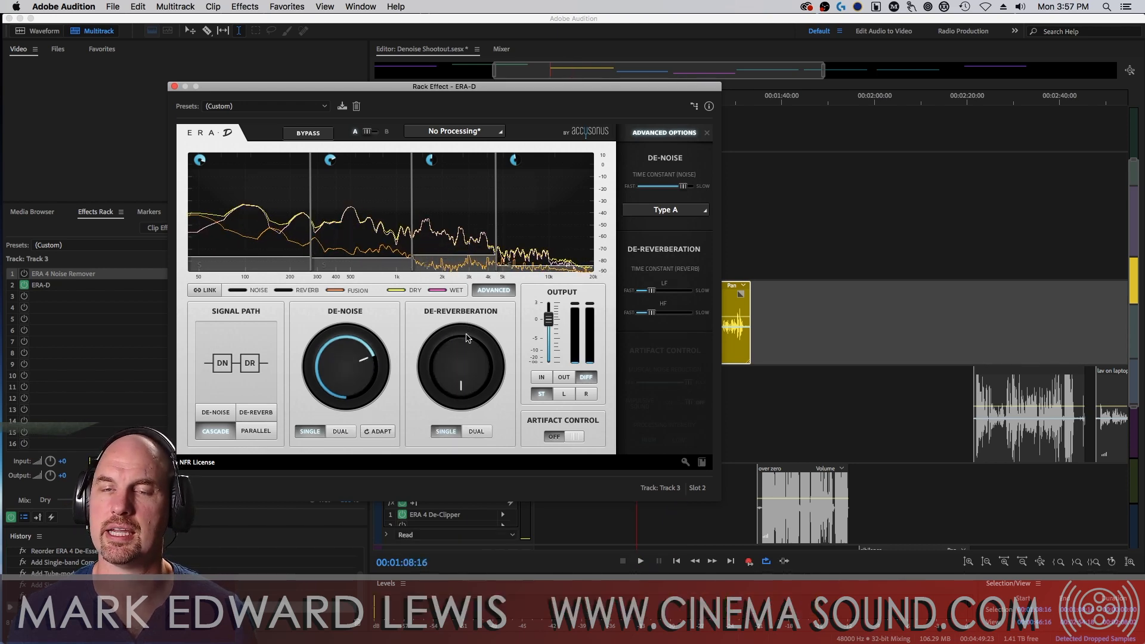
pyautogui.click(583, 380)
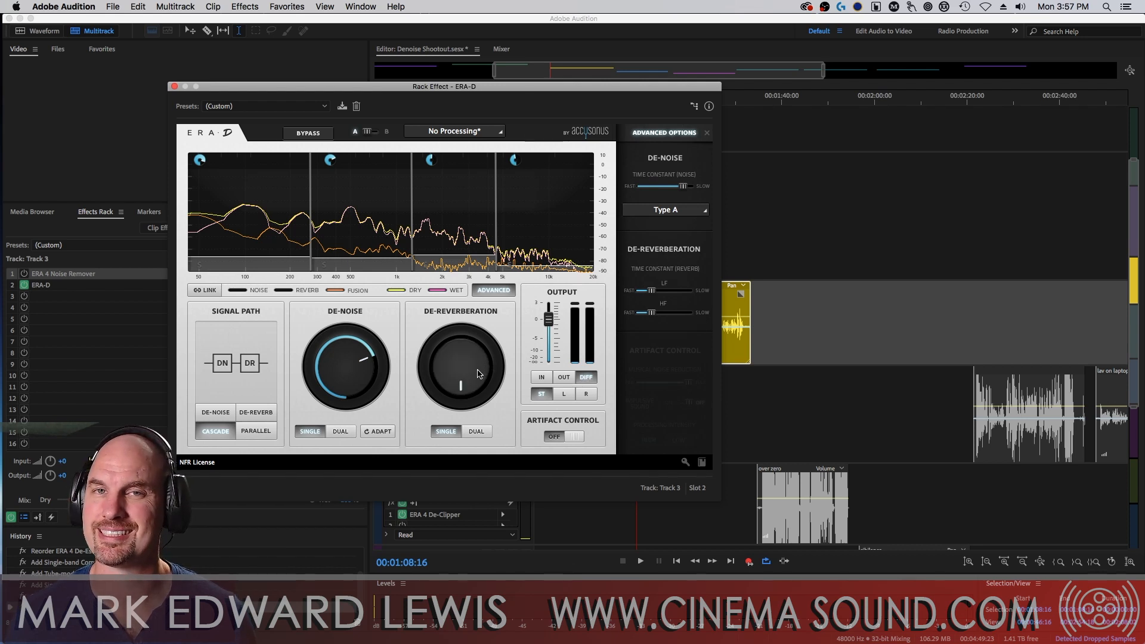
pyautogui.moveTo(476, 374)
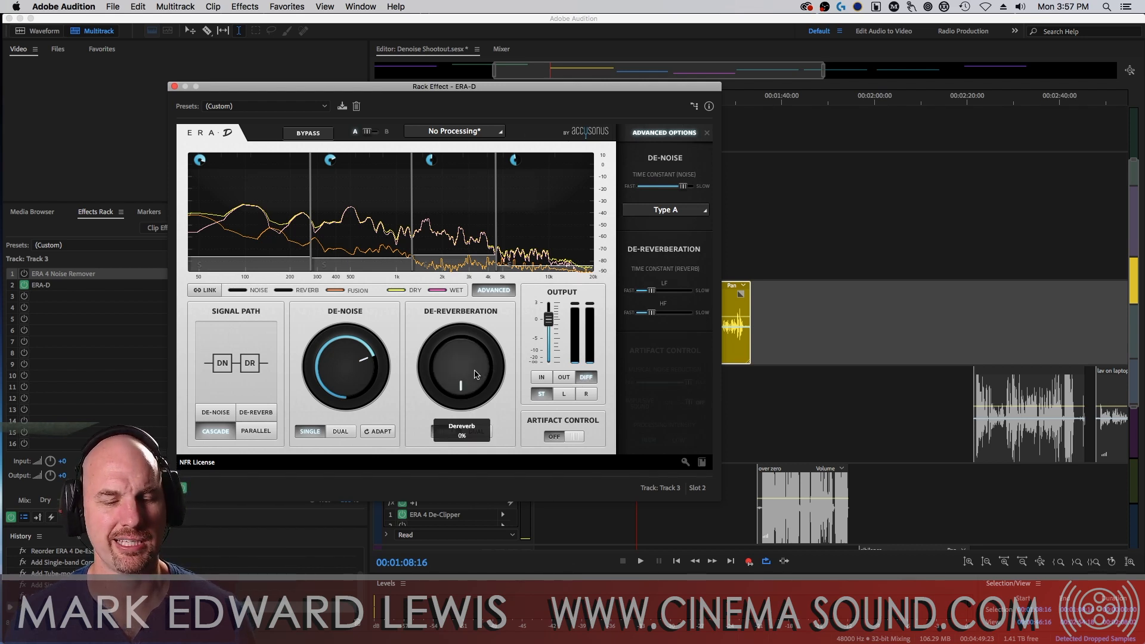
# Step: Play the clip while monitoring the difference signal and raise the de-reverberation amount to about 11%
pyautogui.press('space')
pyautogui.moveTo(476, 374); pyautogui.dragTo(477, 359)
pyautogui.press('space')
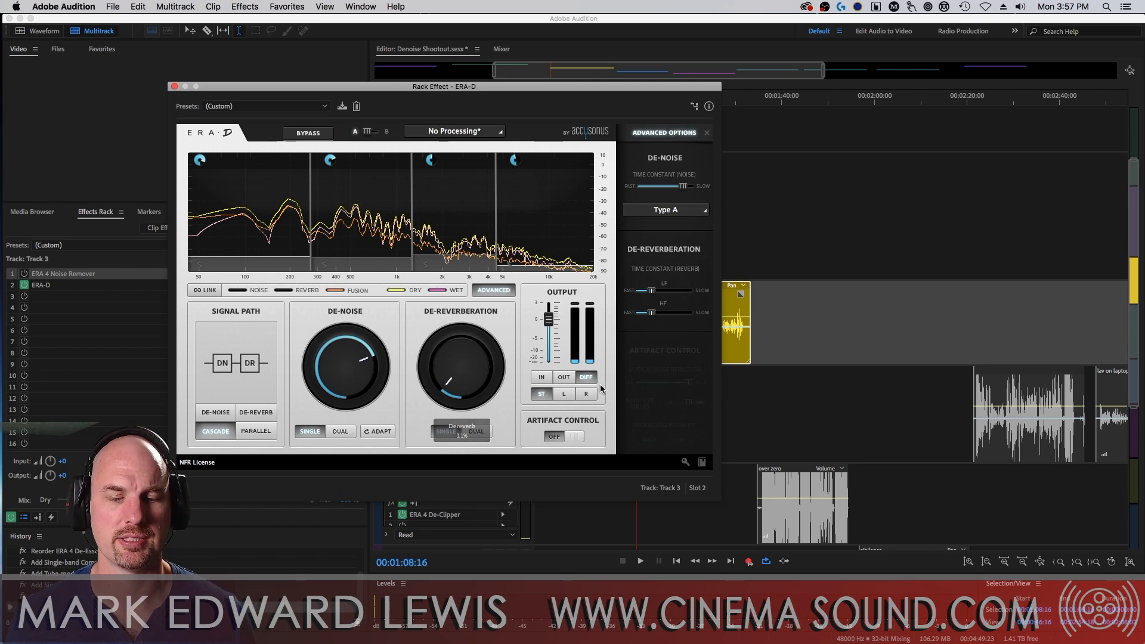
# Step: Switch the plugin output to the processed signal and compare it with the unprocessed input during playback, ending on the processed output
pyautogui.click(563, 377)
pyautogui.press('space')
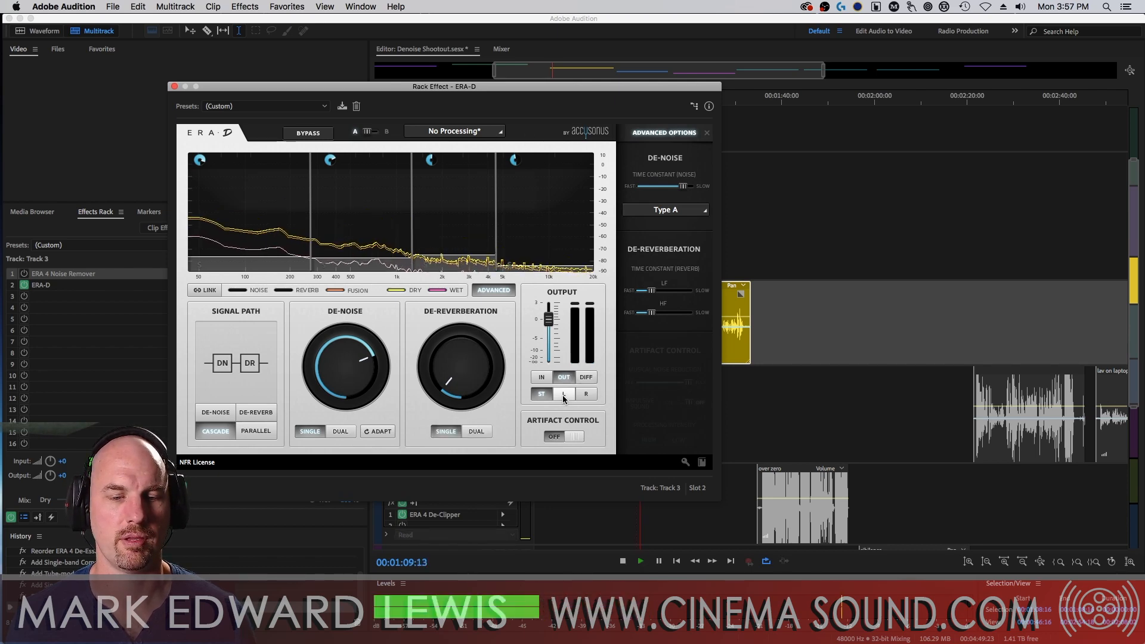
pyautogui.click(541, 377)
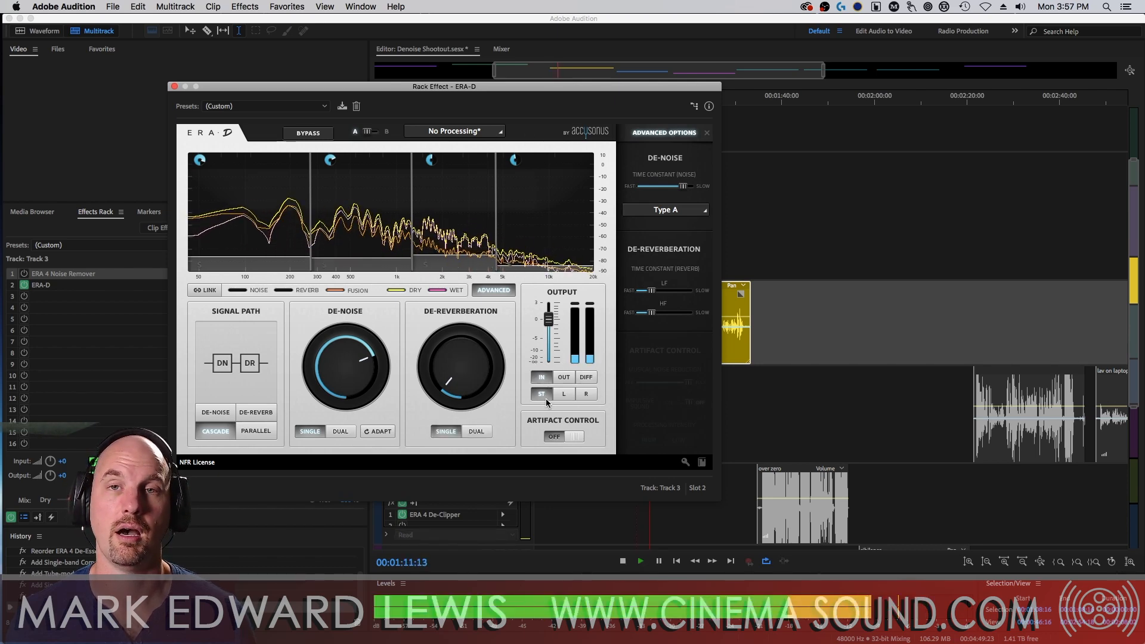
pyautogui.click(569, 380)
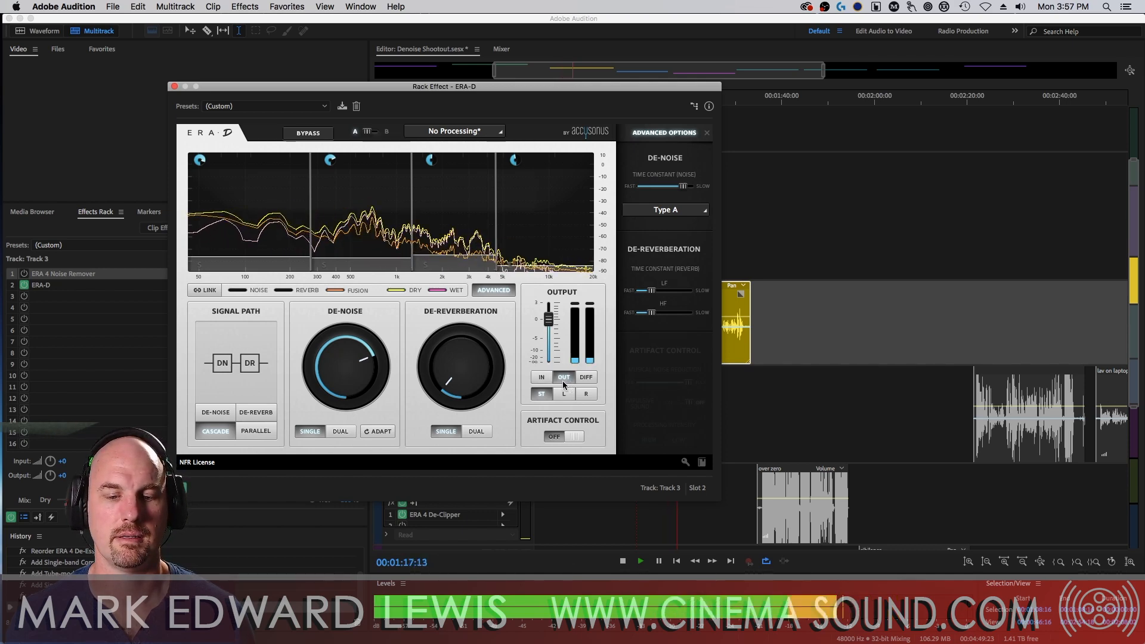
pyautogui.press('space')
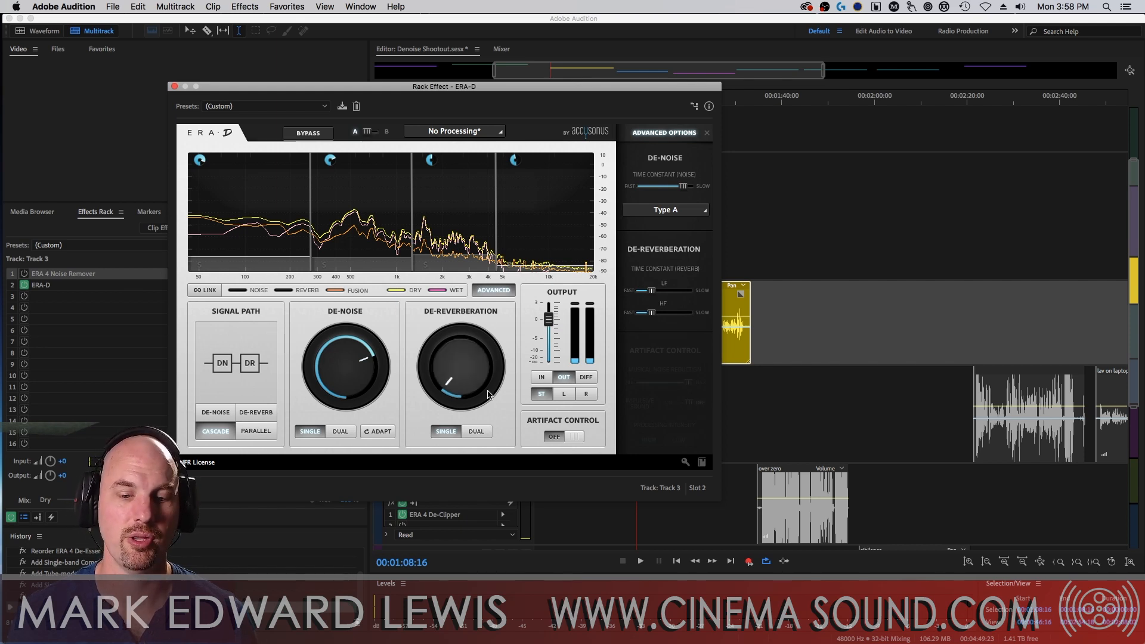
# Step: Turn on Artifact Control and compare playback of the clip with it on and off, leaving it on
pyautogui.click(554, 437)
pyautogui.press('space')
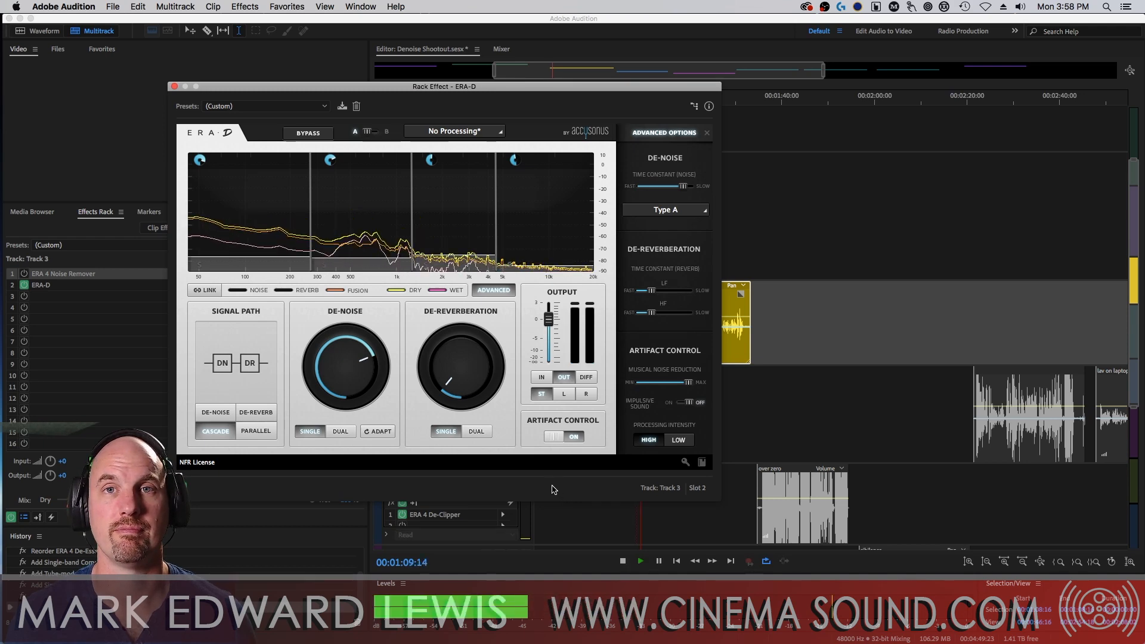
pyautogui.press('space')
pyautogui.click(566, 439)
pyautogui.press('space')
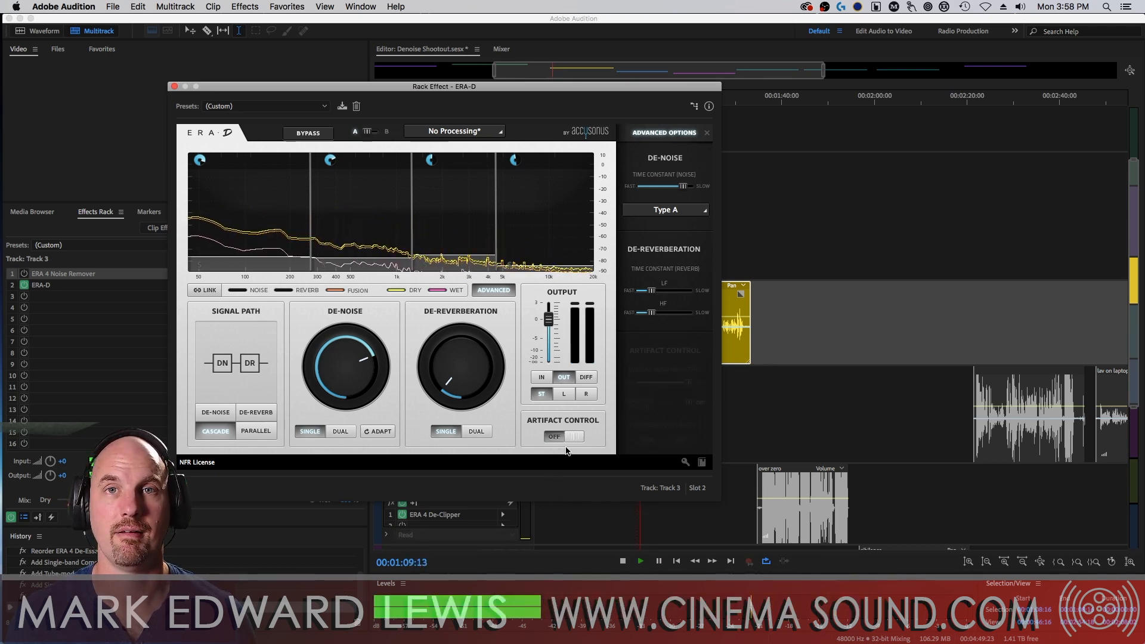
pyautogui.click(570, 437)
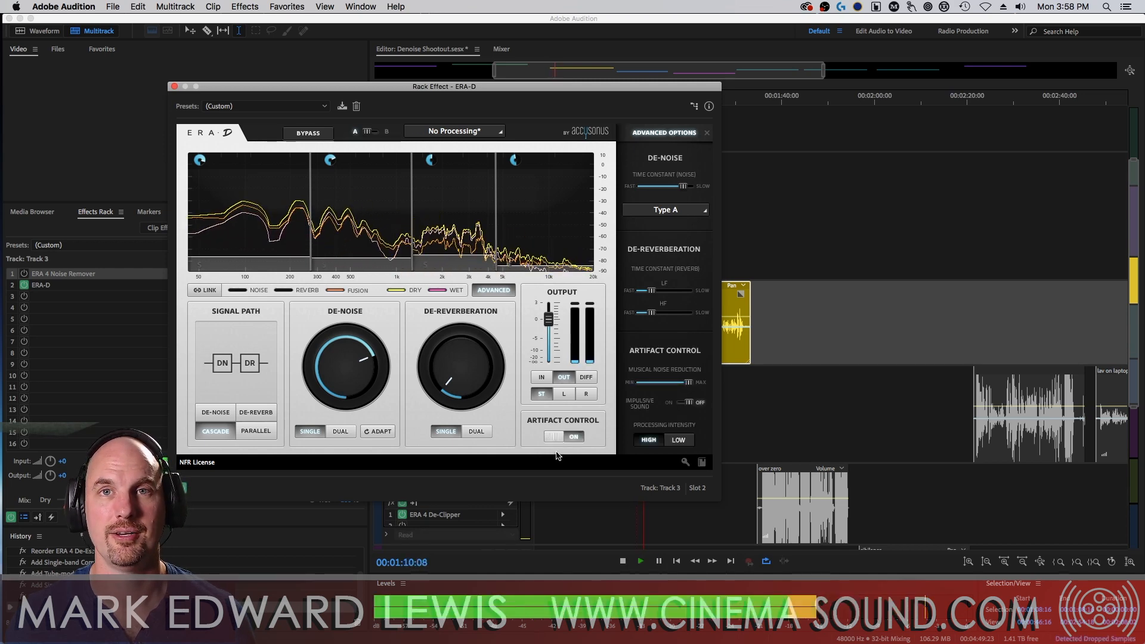
pyautogui.press('space')
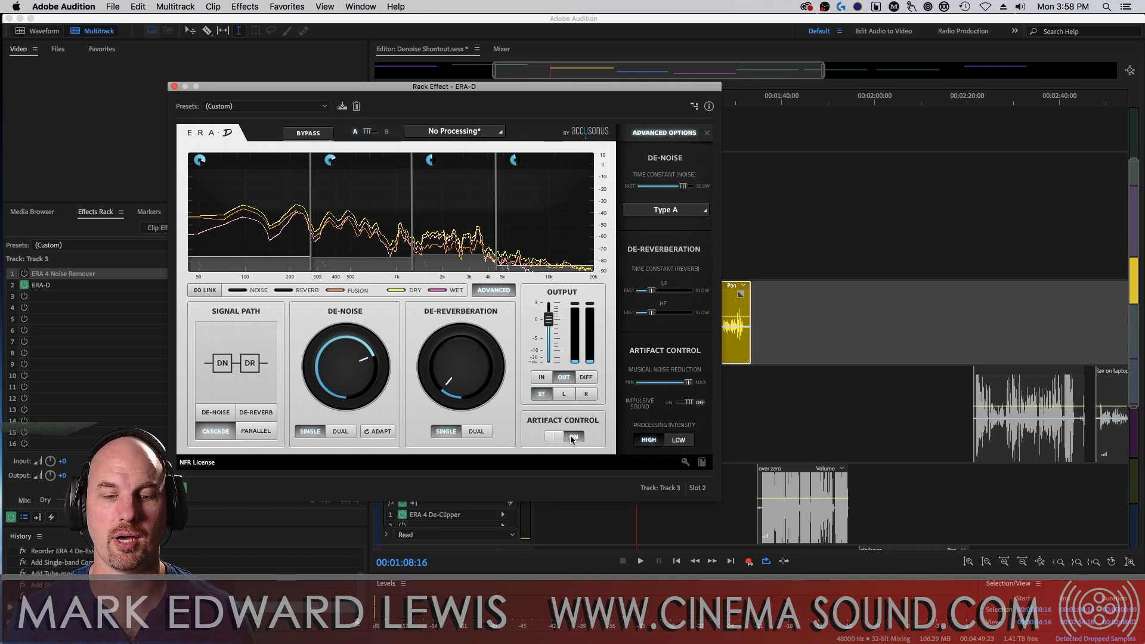
# Step: Repeat the listening comparison with Artifact Control off and on during playback, ending with it on
pyautogui.click(571, 438)
pyautogui.press('space')
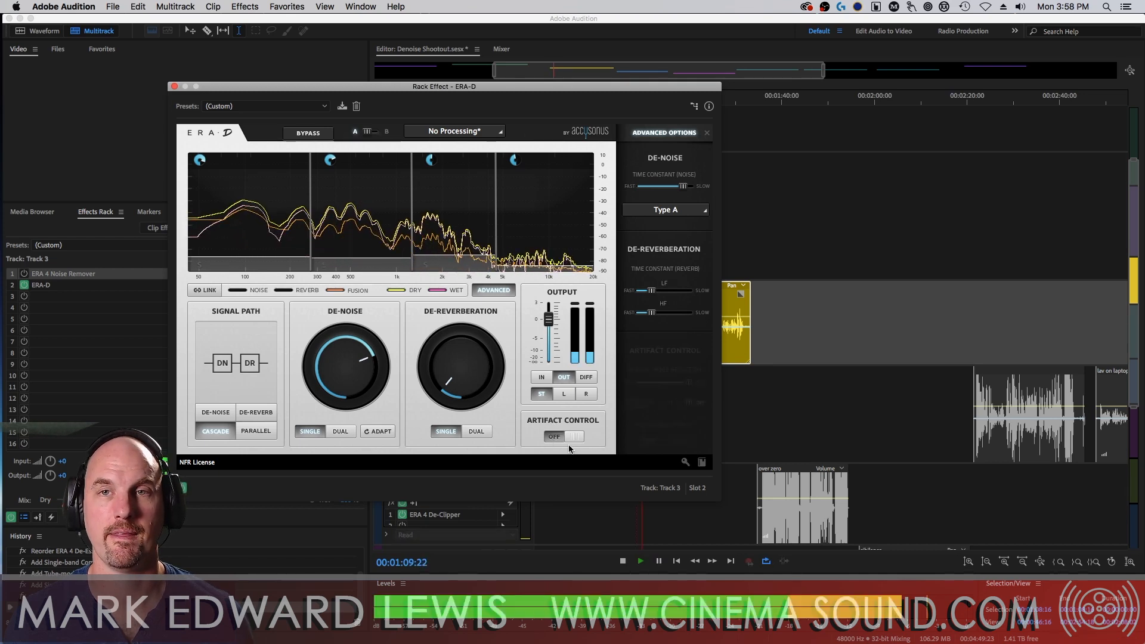
pyautogui.press('space')
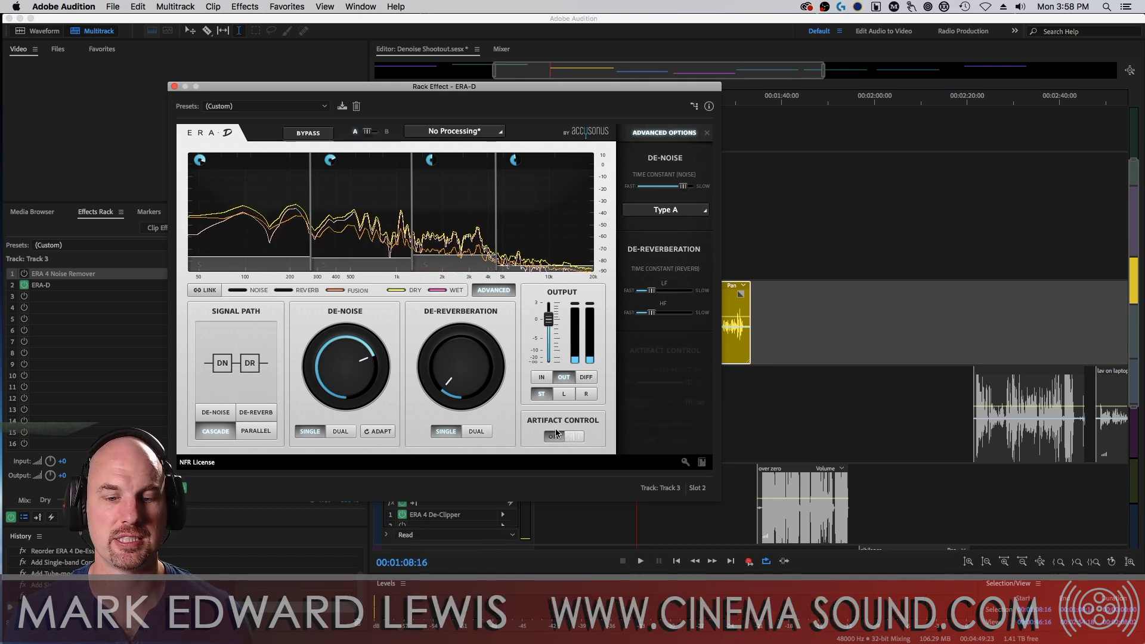
pyautogui.click(556, 434)
pyautogui.press('space')
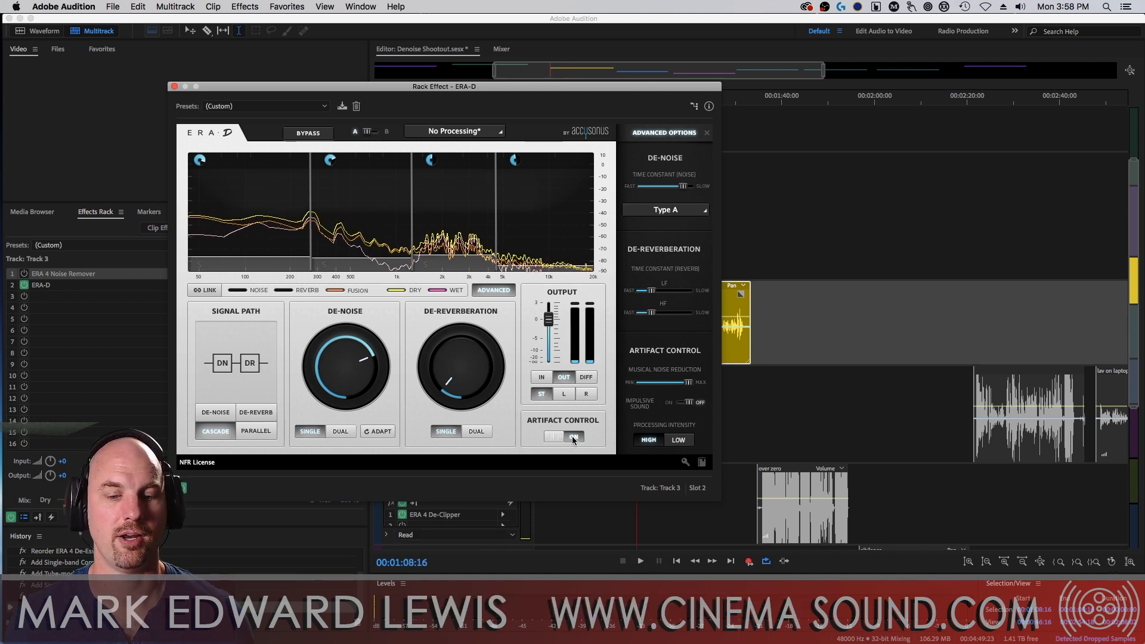
pyautogui.click(564, 436)
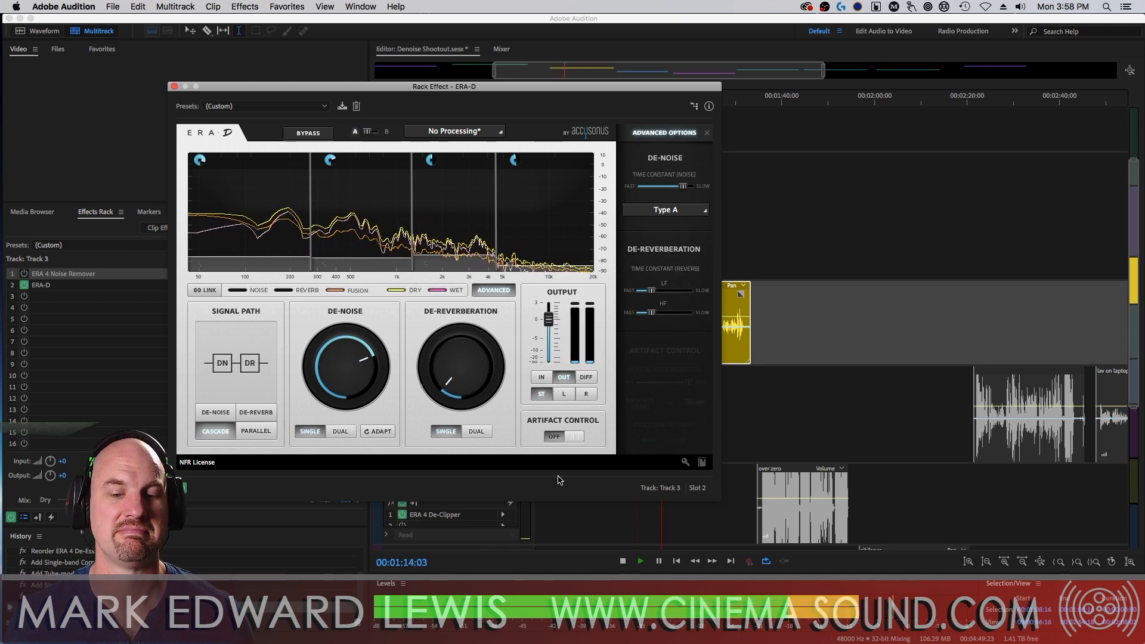
pyautogui.click(555, 438)
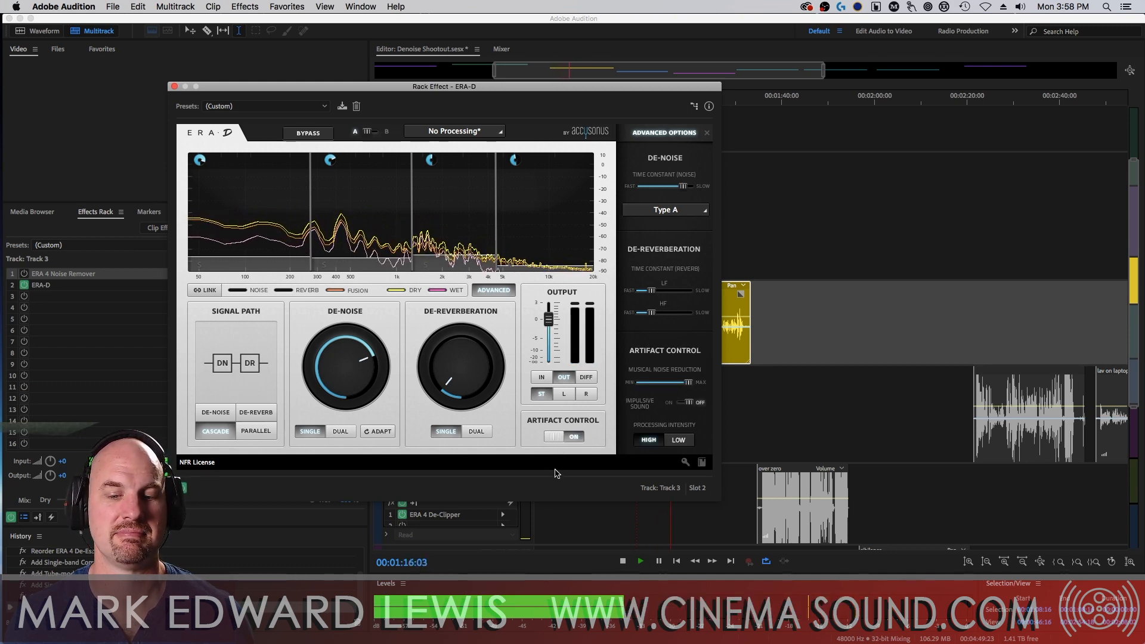
pyautogui.press('space')
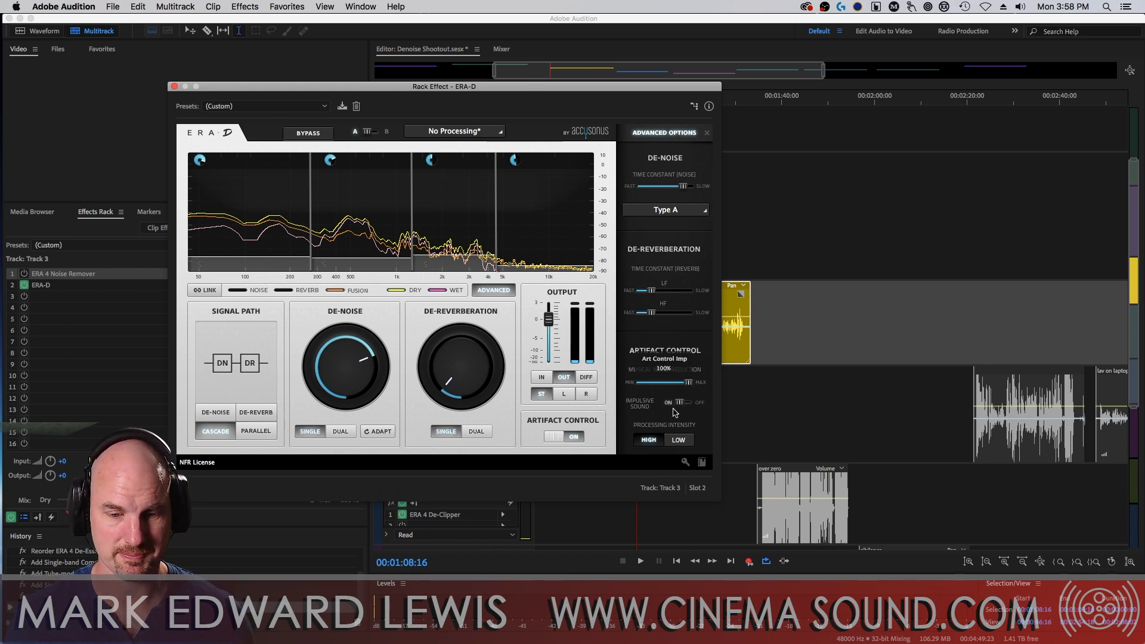
# Step: During playback, try the Artifact Control musical noise reduction at 0% and return it to 100%
pyautogui.press('space')
pyautogui.click(683, 383)
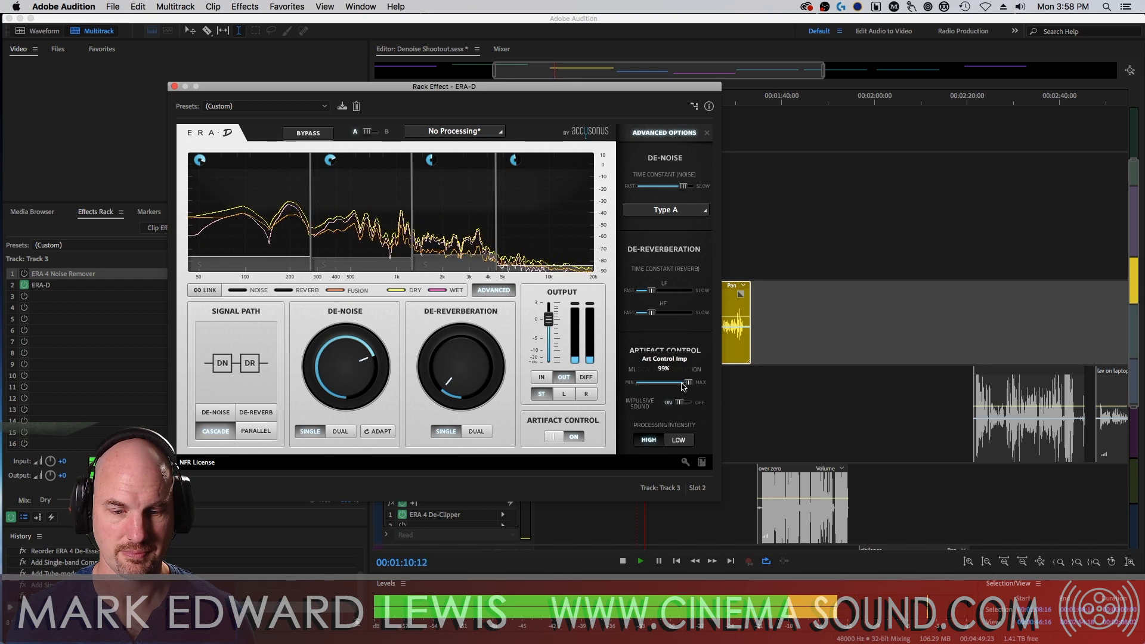
pyautogui.moveTo(682, 385); pyautogui.dragTo(598, 391)
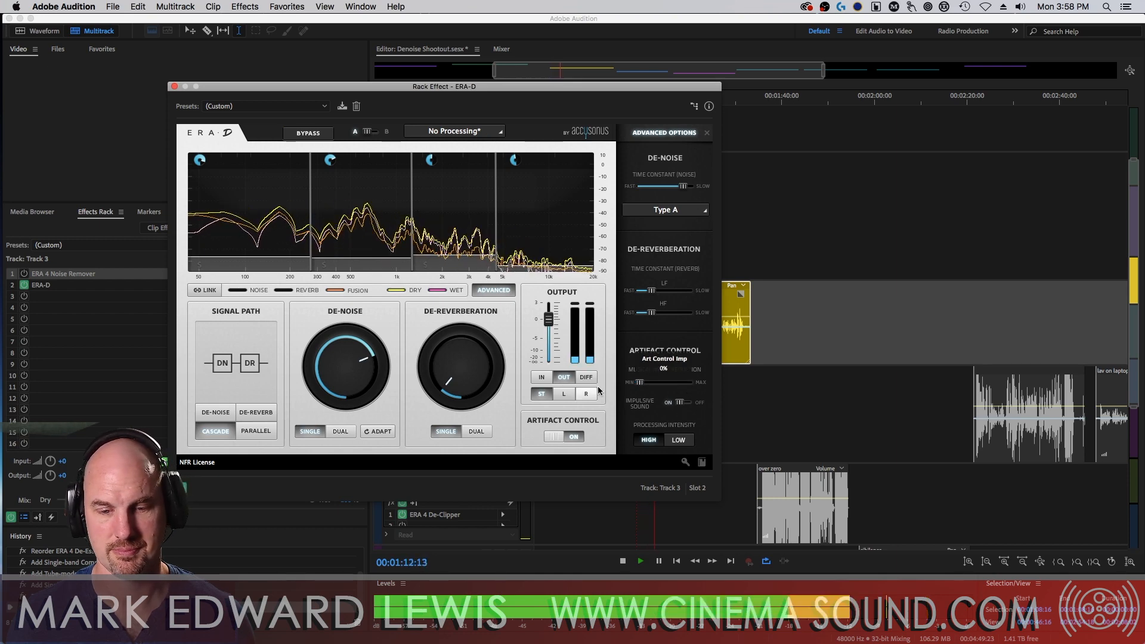
pyautogui.moveTo(599, 391); pyautogui.dragTo(716, 424)
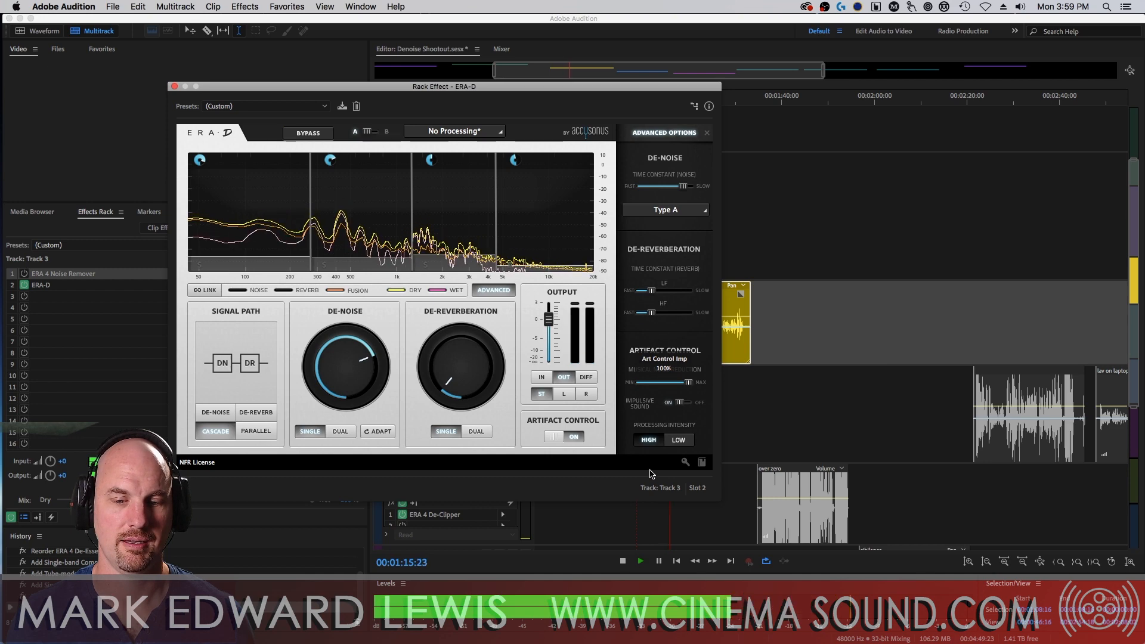
pyautogui.press('space')
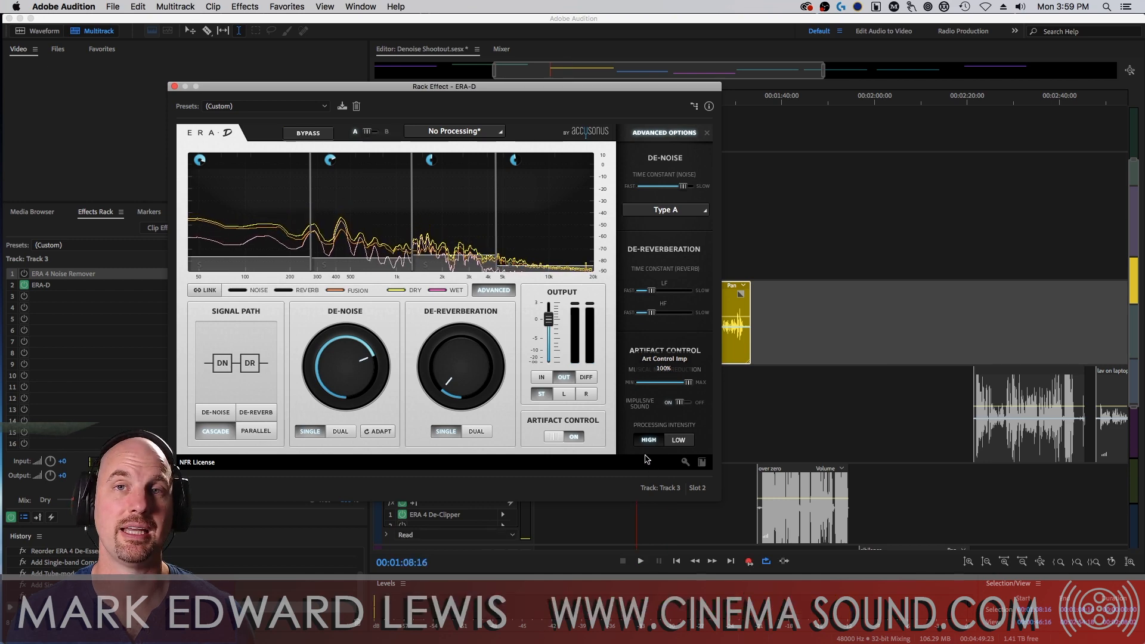